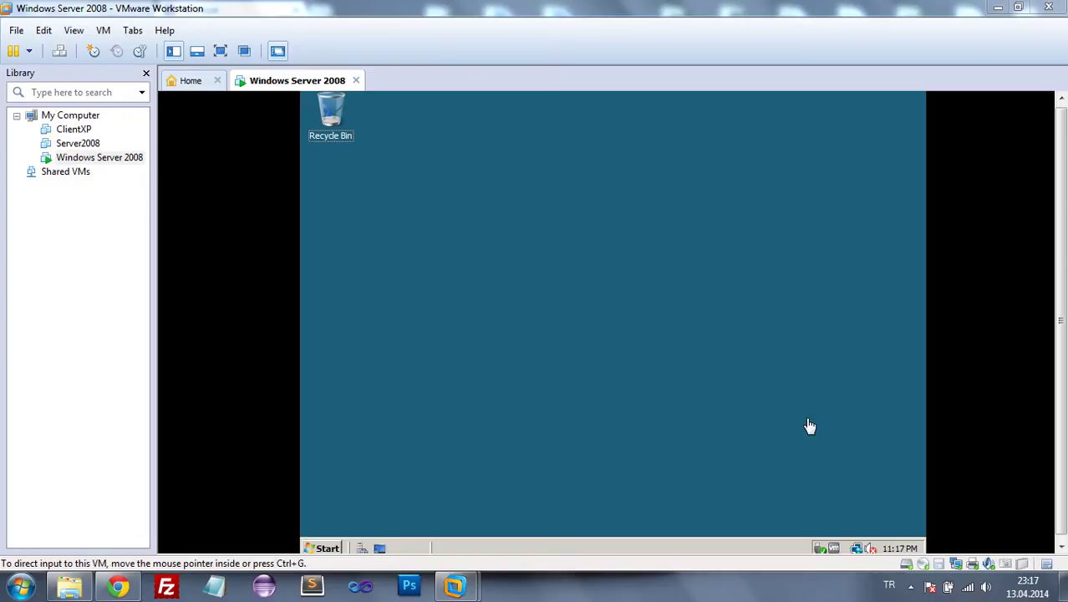
Check the default gateway in the Local Area Connection's network connection details
{"action": "left_click", "coordinate": [809, 425]}
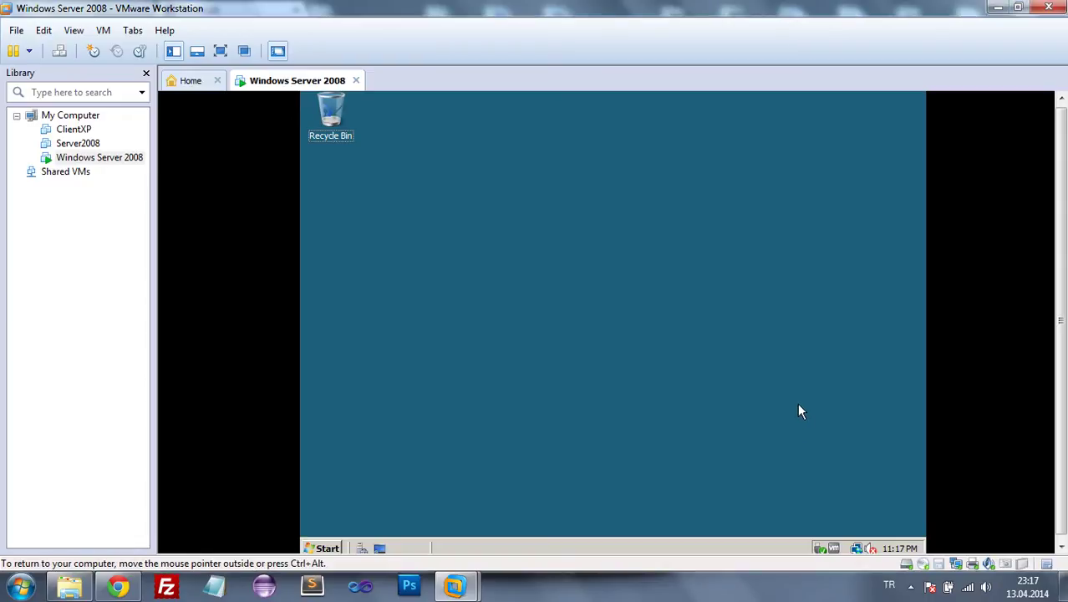
{"action": "left_click", "coordinate": [856, 550]}
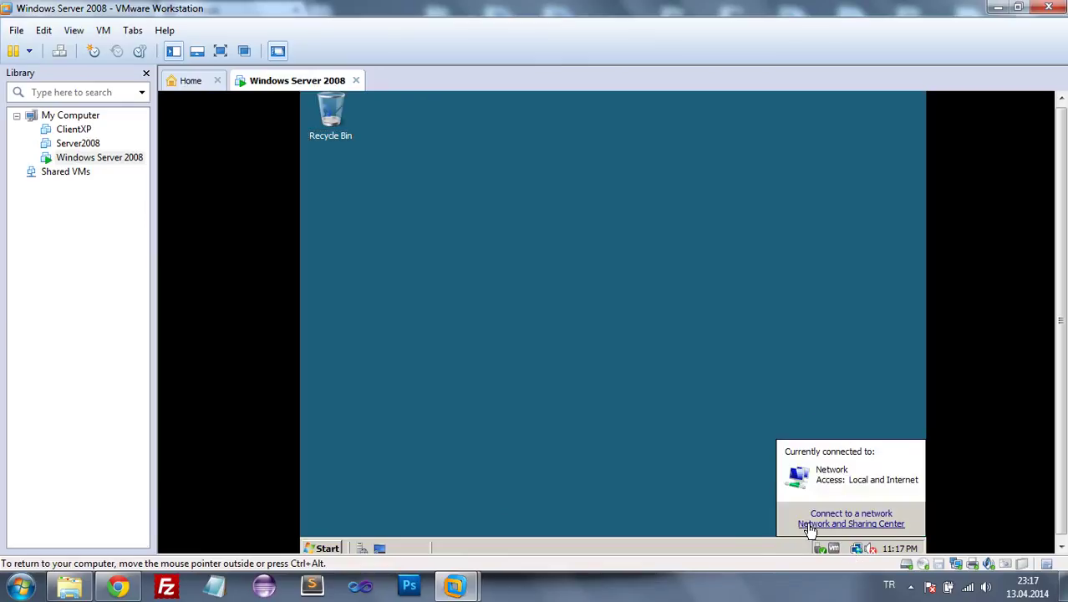
{"action": "left_click", "coordinate": [849, 523]}
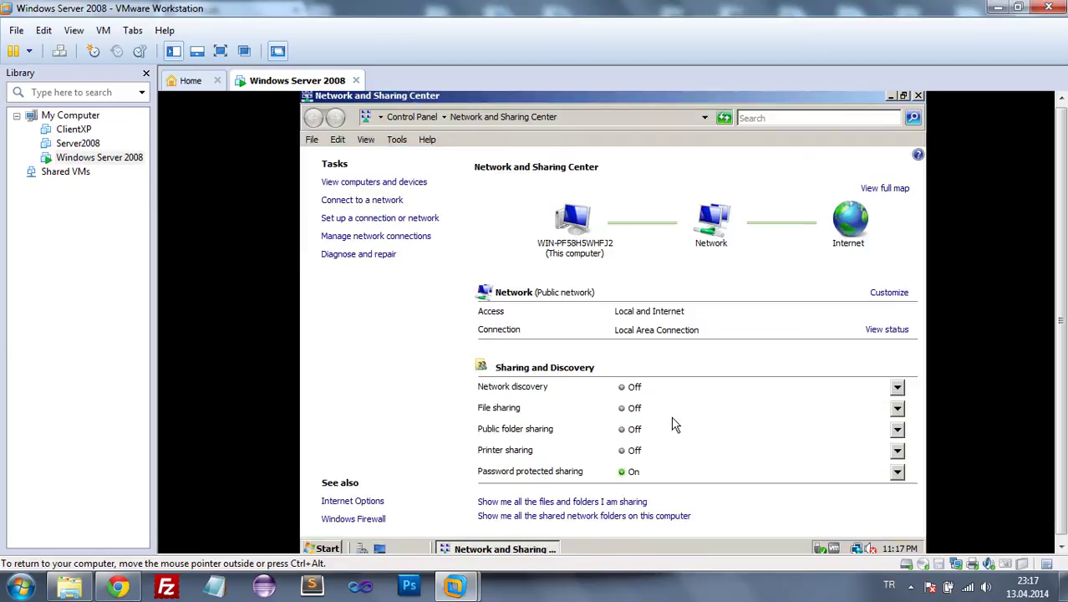
{"action": "left_click", "coordinate": [888, 331]}
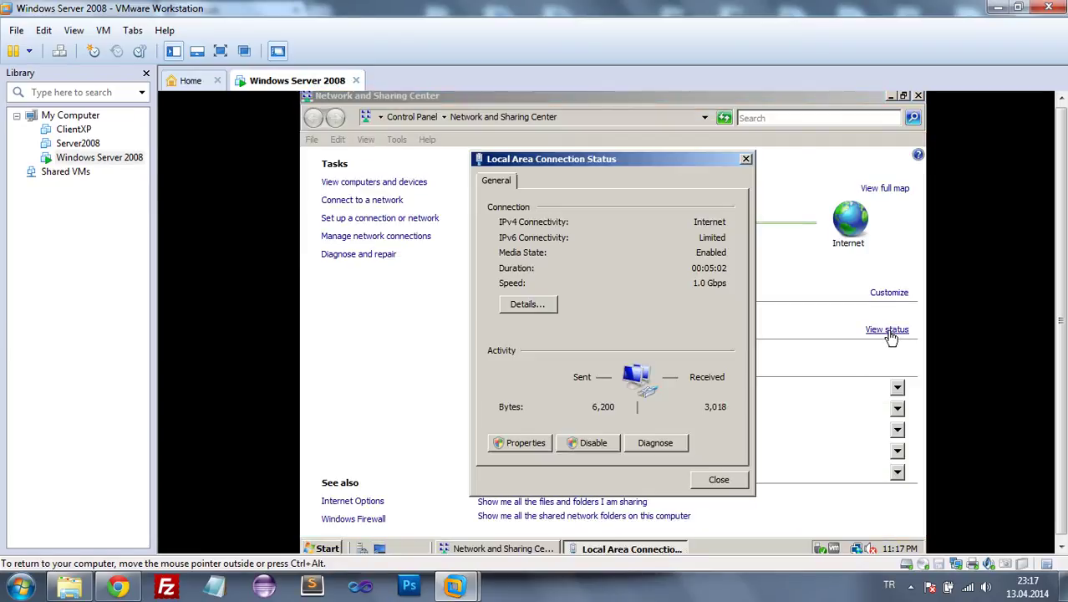
{"action": "left_click", "coordinate": [544, 308]}
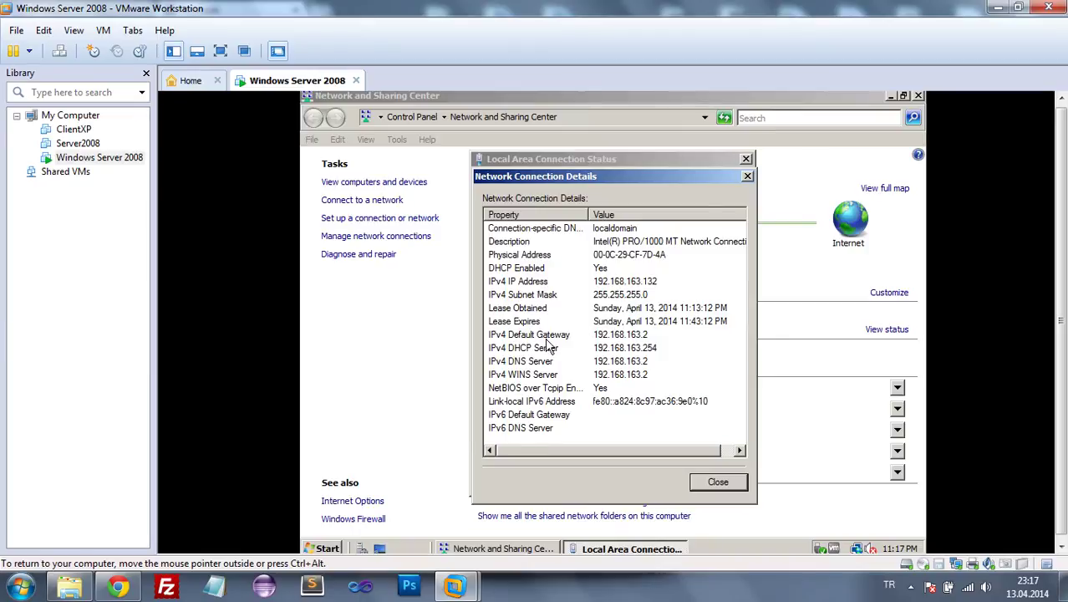
{"action": "left_click", "coordinate": [545, 337]}
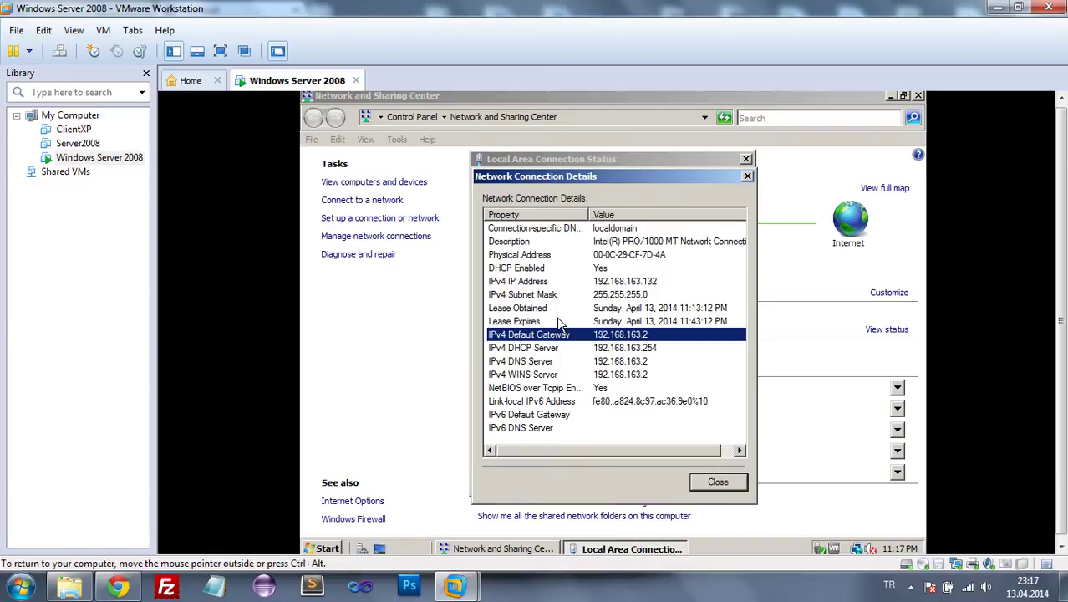
{"action": "left_click", "coordinate": [740, 483]}
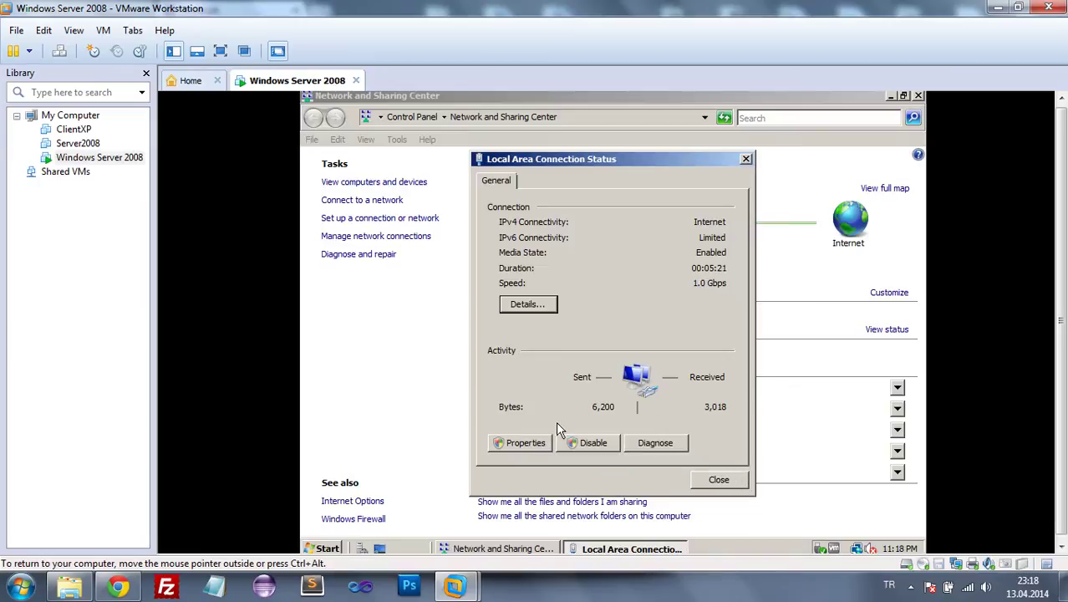
Assign the Local Area Connection the static IPv4 address 192.168.10.1 with subnet mask 255.255.255.0
{"action": "left_click", "coordinate": [539, 443]}
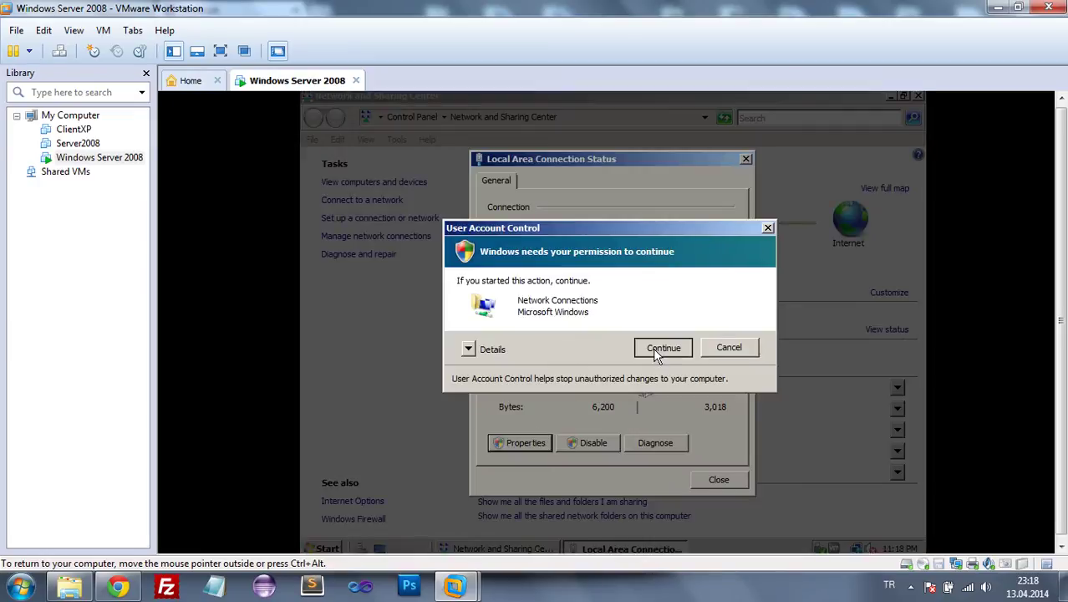
{"action": "left_click", "coordinate": [656, 356]}
{"action": "left_click", "coordinate": [632, 347]}
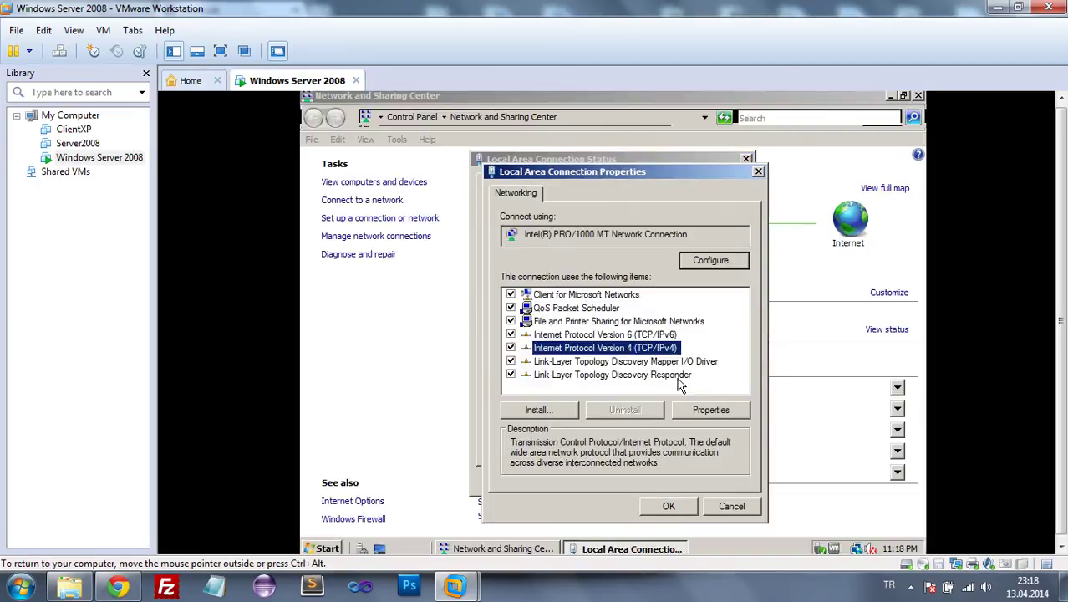
{"action": "left_click", "coordinate": [716, 410]}
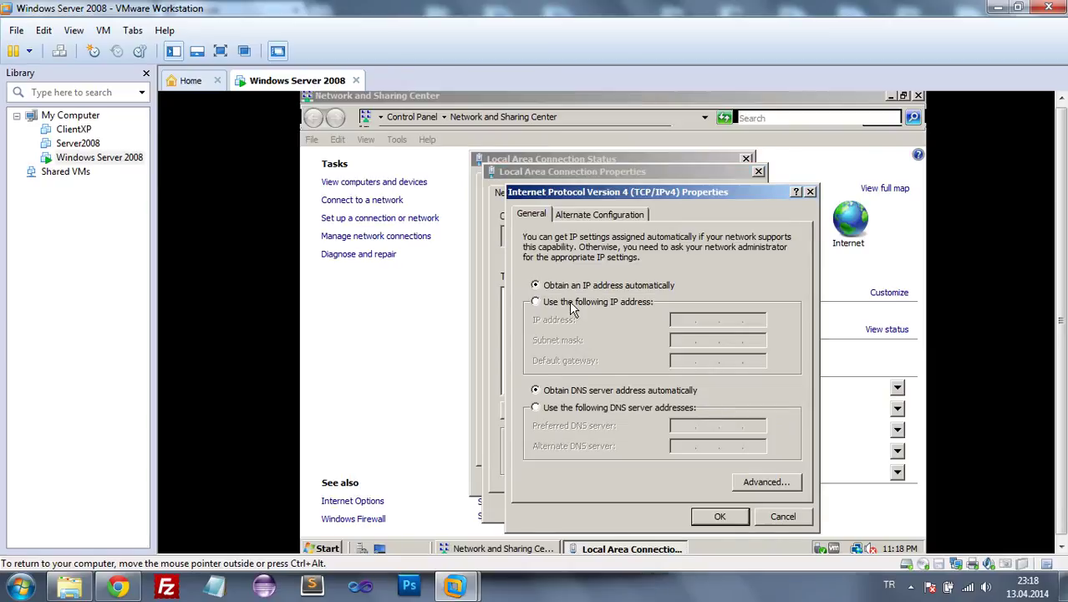
{"action": "left_click", "coordinate": [537, 302]}
{"action": "left_click", "coordinate": [684, 320]}
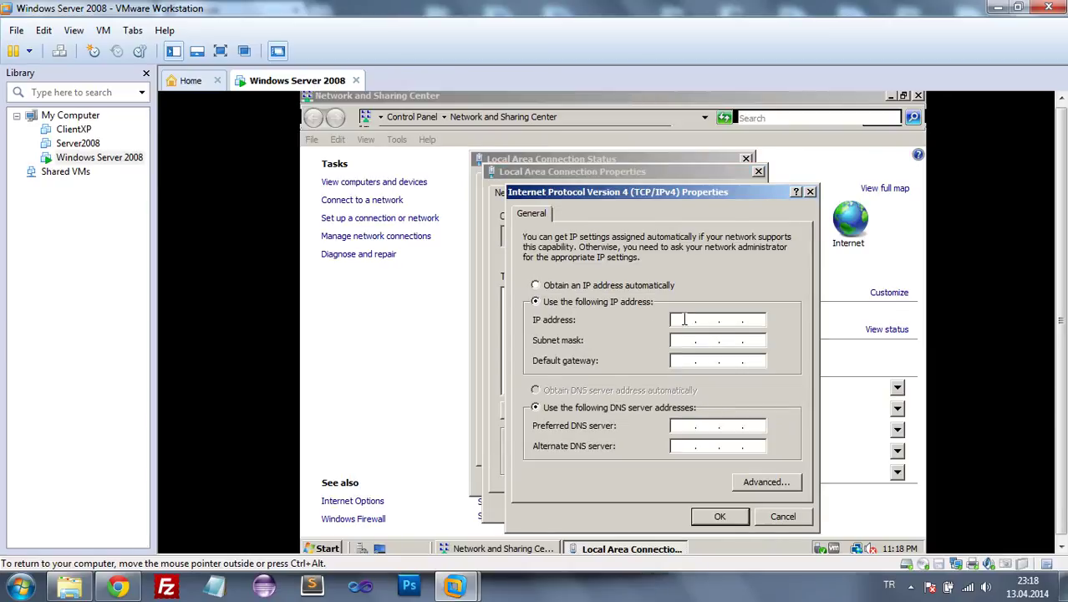
{"action": "key", "text": "Right"}
{"action": "key", "text": "Right"}
{"action": "key", "text": "Right"}
{"action": "left_click", "coordinate": [674, 319]}
{"action": "type", "text": "192 . 168 . 10 . 1"}
{"action": "left_click", "coordinate": [678, 339]}
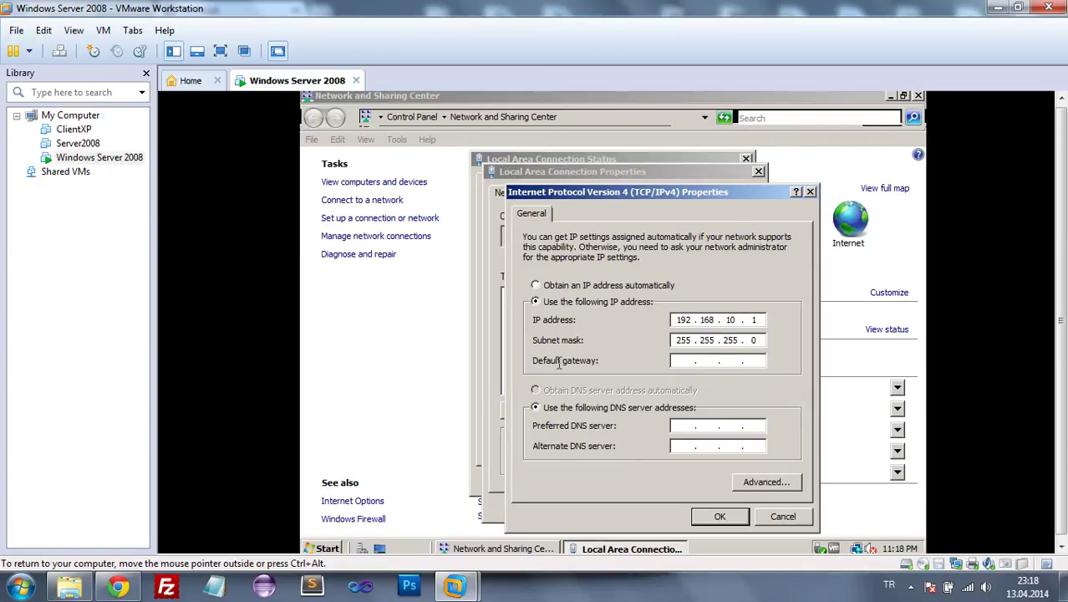
Set the default gateway to 192.168.163.2 and the preferred DNS server to 192.168.10.1, then save the configuration and close the network windows
{"action": "key", "text": "Tab"}
{"action": "type", "text": "192 . 168 . 163 . 2"}
{"action": "left_click", "coordinate": [684, 426]}
{"action": "type", "text": "192 . 168 . 10 . 1"}
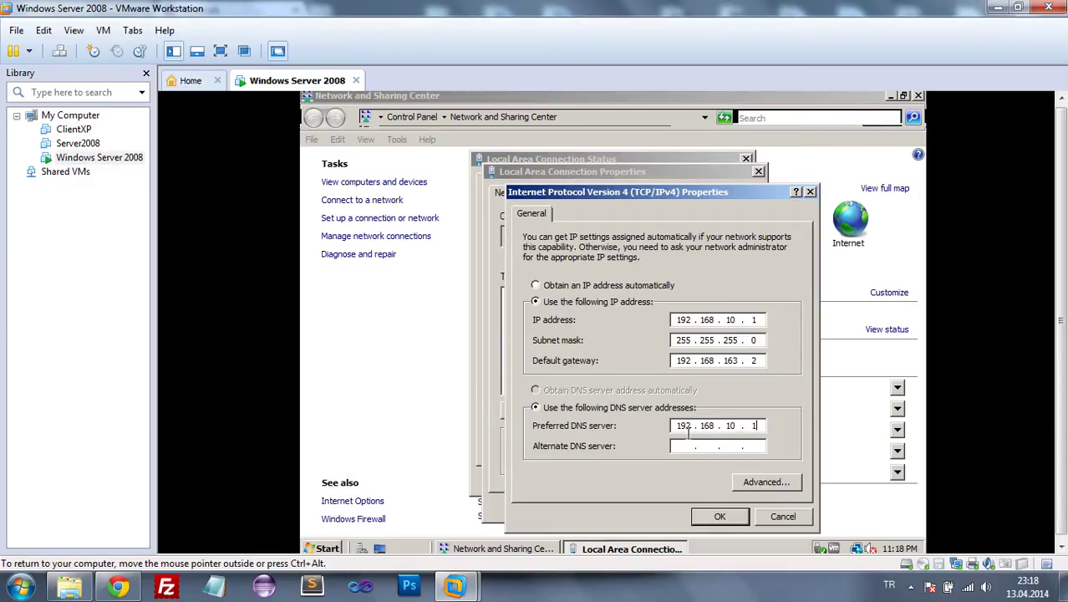
{"action": "left_click", "coordinate": [720, 517]}
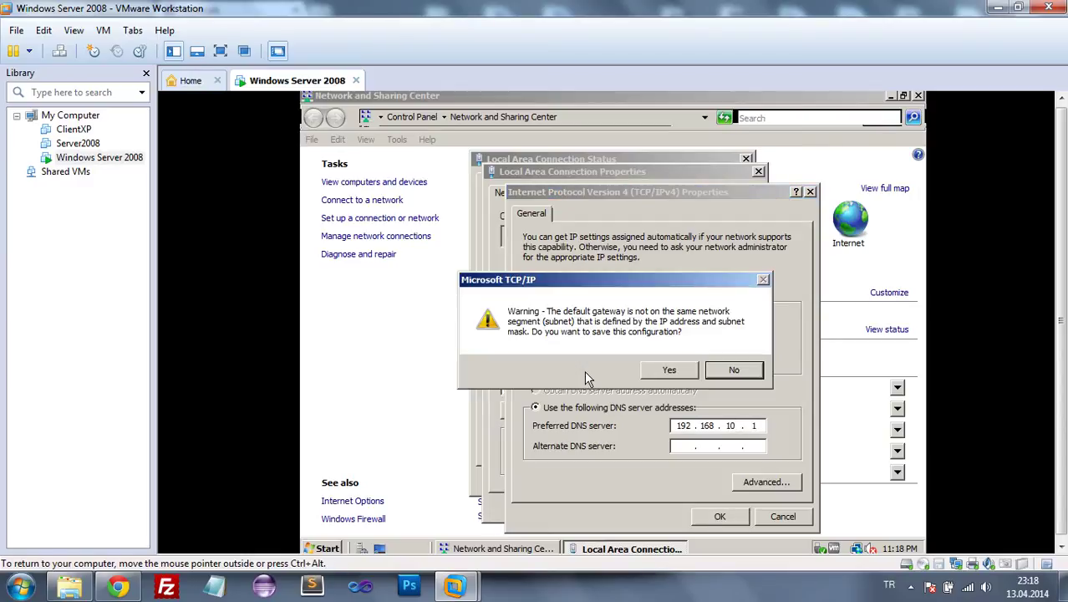
{"action": "left_click", "coordinate": [651, 373]}
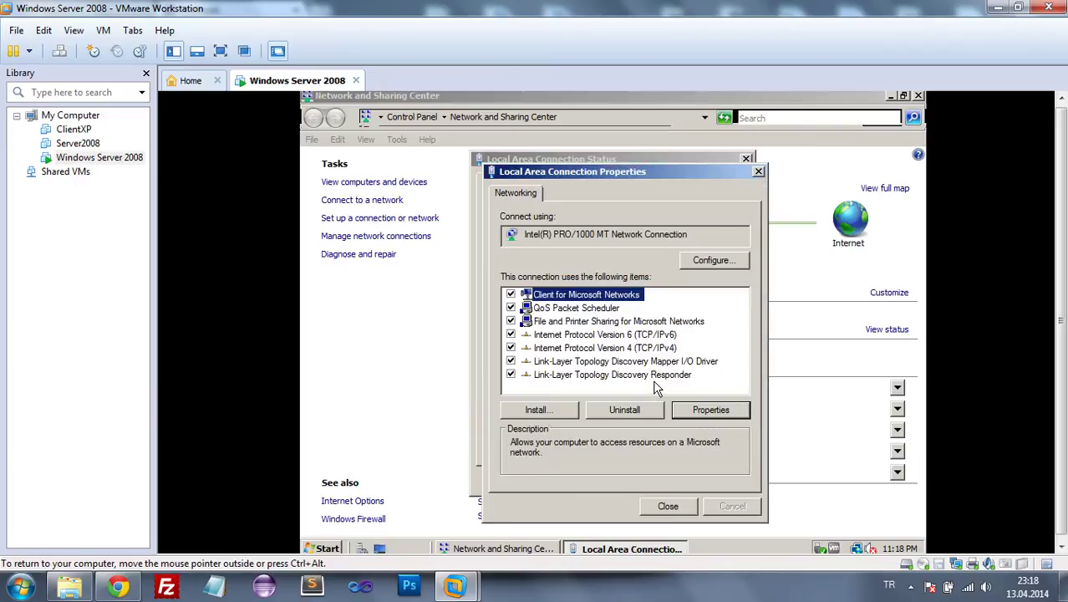
{"action": "left_click", "coordinate": [677, 507]}
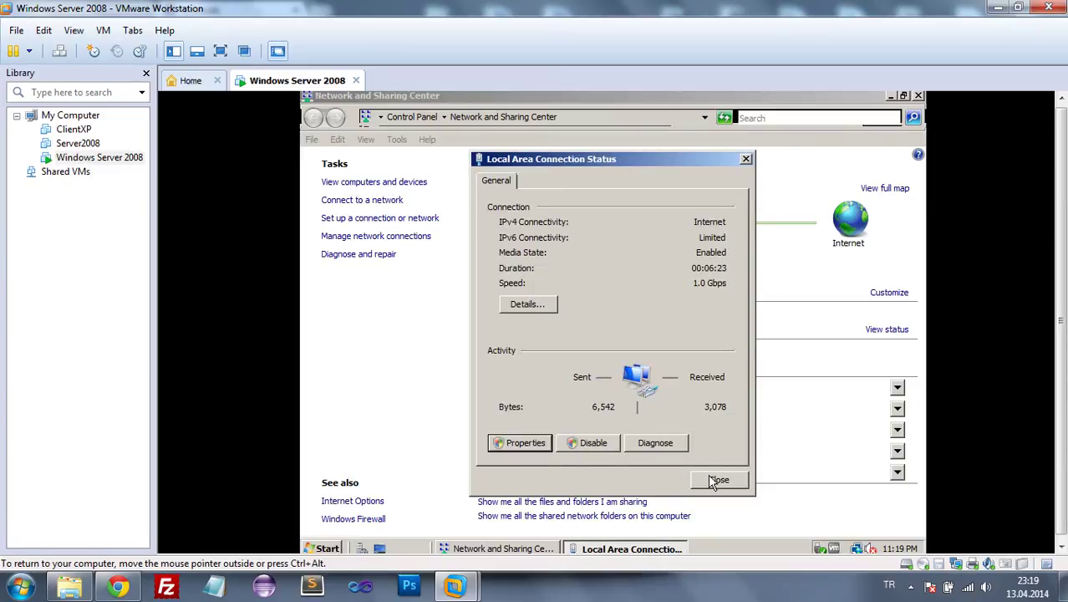
{"action": "left_click", "coordinate": [710, 482]}
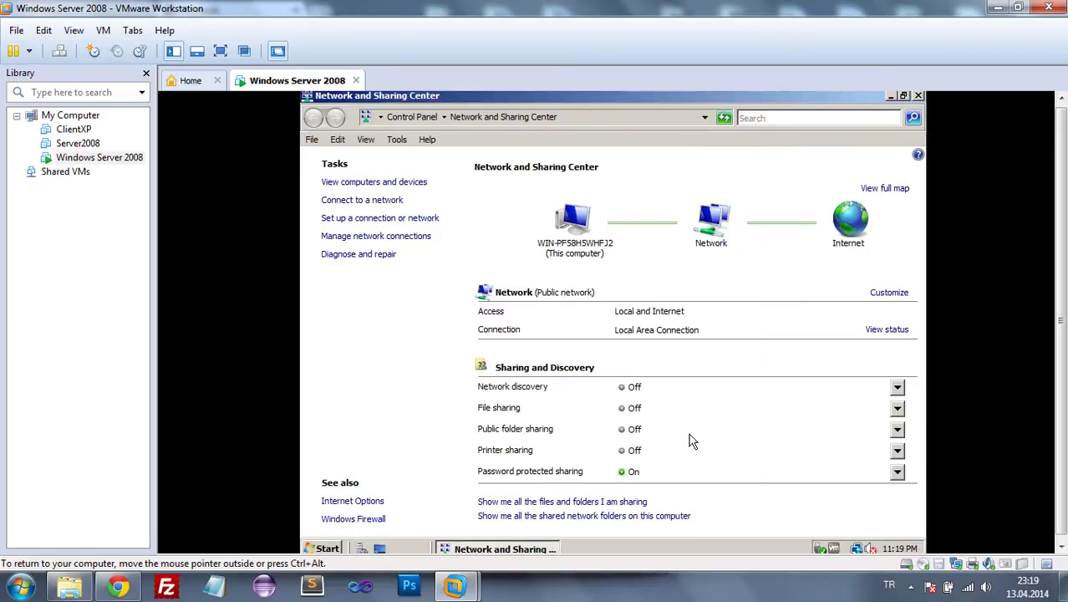
{"action": "left_click", "coordinate": [918, 96]}
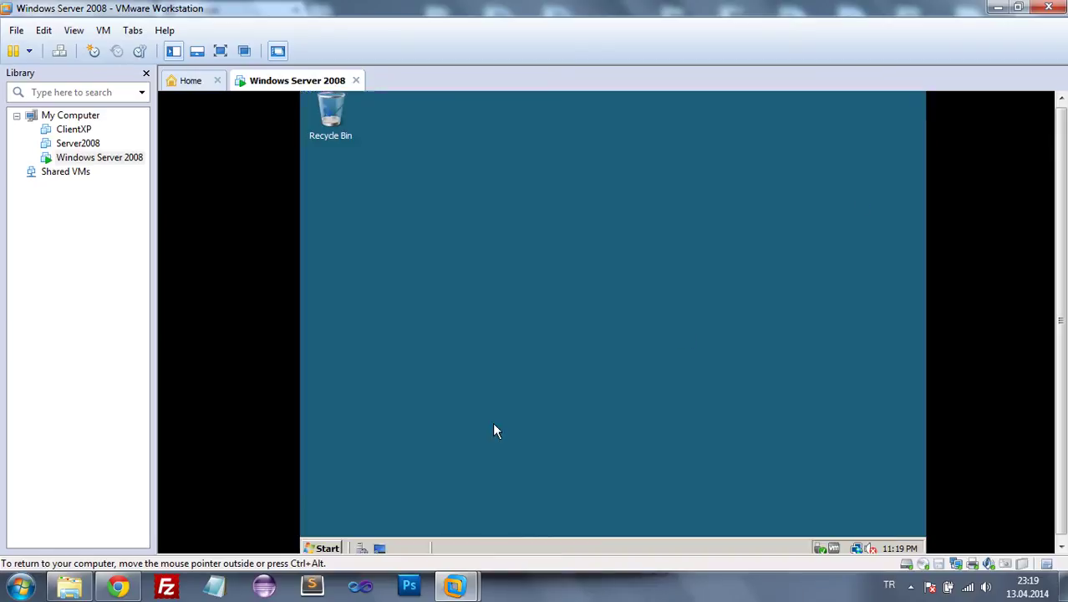
Open Server Manager and start the Add Roles Wizard, proceeding to the server role selection
{"action": "left_click", "coordinate": [360, 548]}
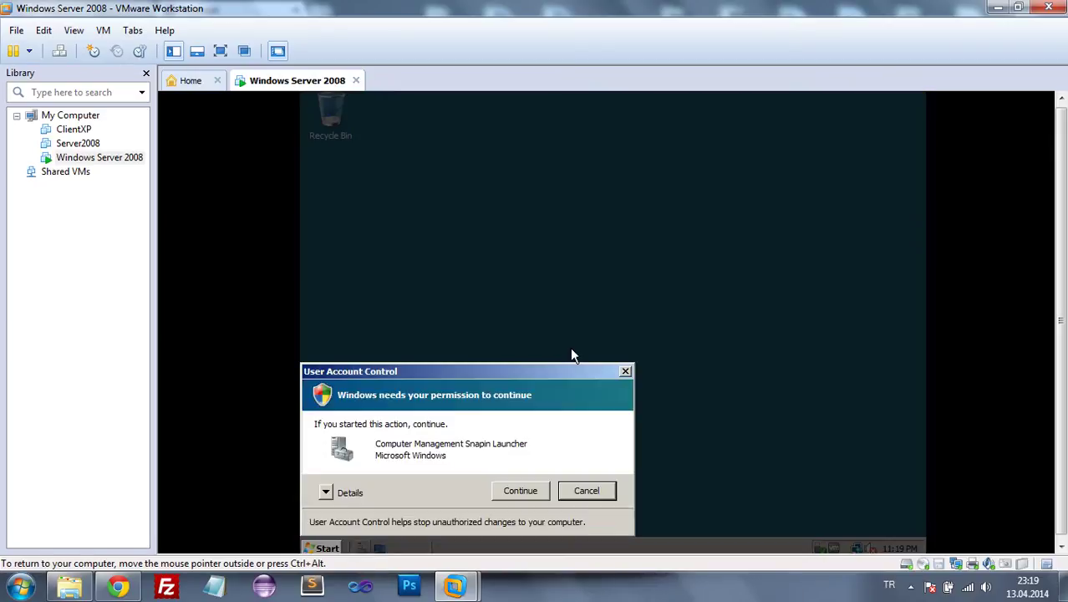
{"action": "left_click", "coordinate": [515, 491]}
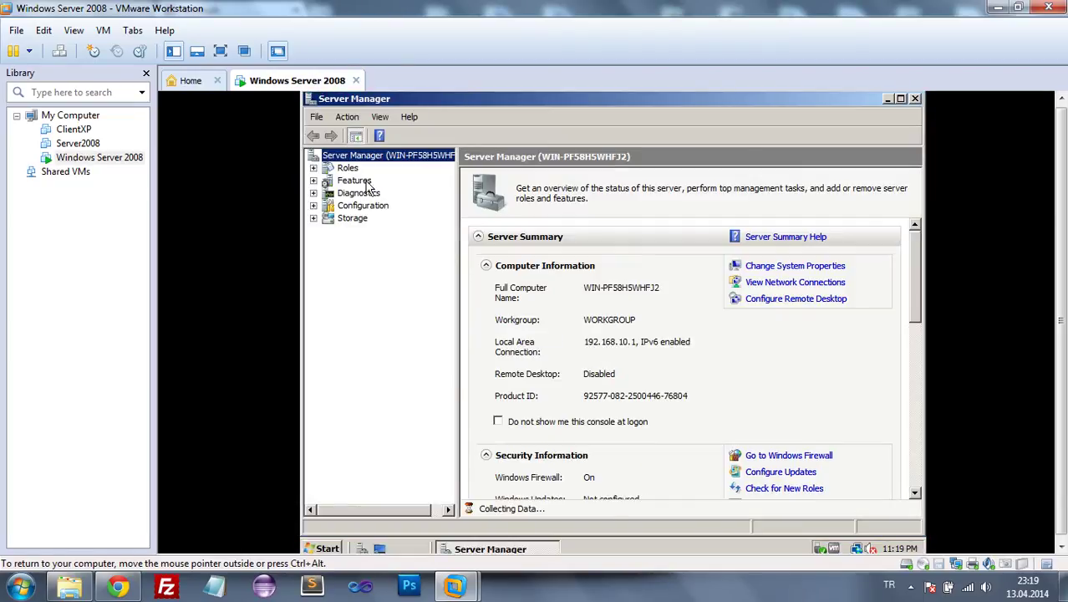
{"action": "left_click", "coordinate": [348, 169]}
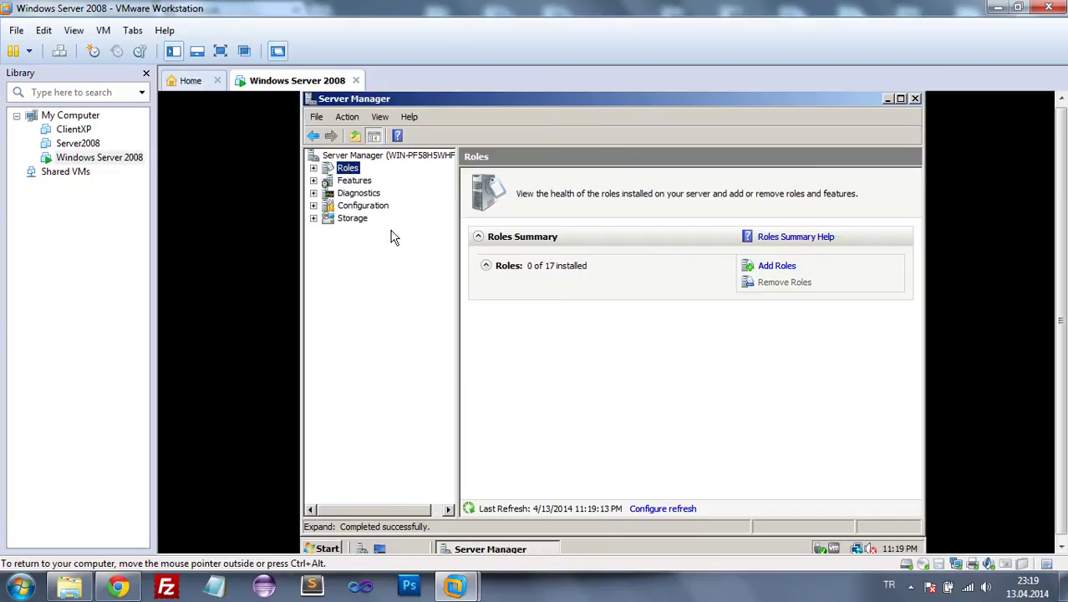
{"action": "left_click", "coordinate": [777, 267]}
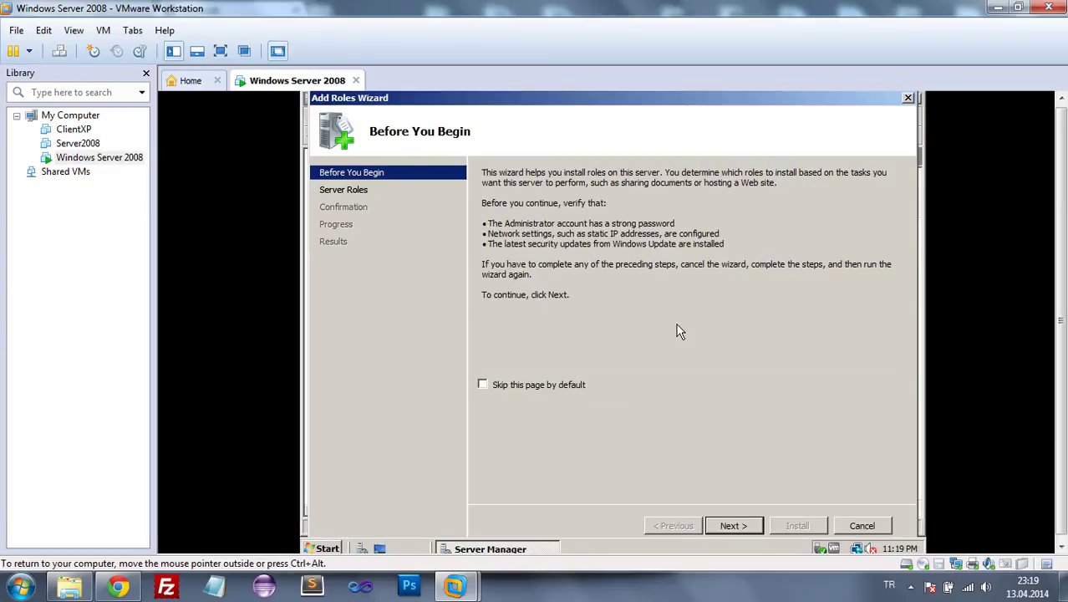
{"action": "left_click", "coordinate": [720, 527]}
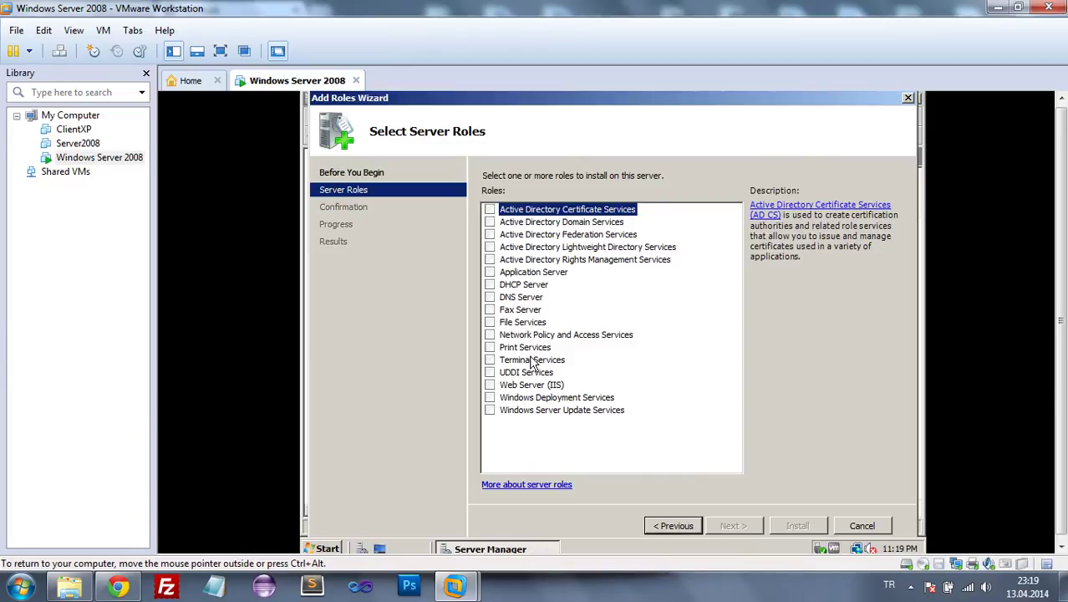
Install the DNS Server role on this server, then close the wizard and Server Manager
{"action": "left_click", "coordinate": [521, 298]}
{"action": "left_click", "coordinate": [490, 297]}
{"action": "left_click", "coordinate": [724, 528]}
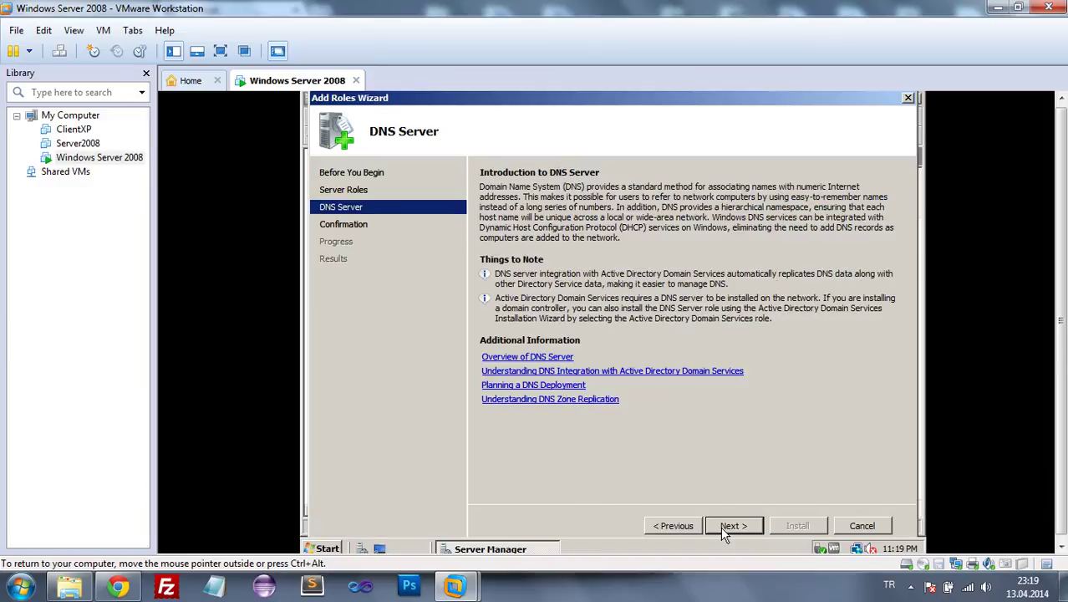
{"action": "left_click", "coordinate": [726, 528]}
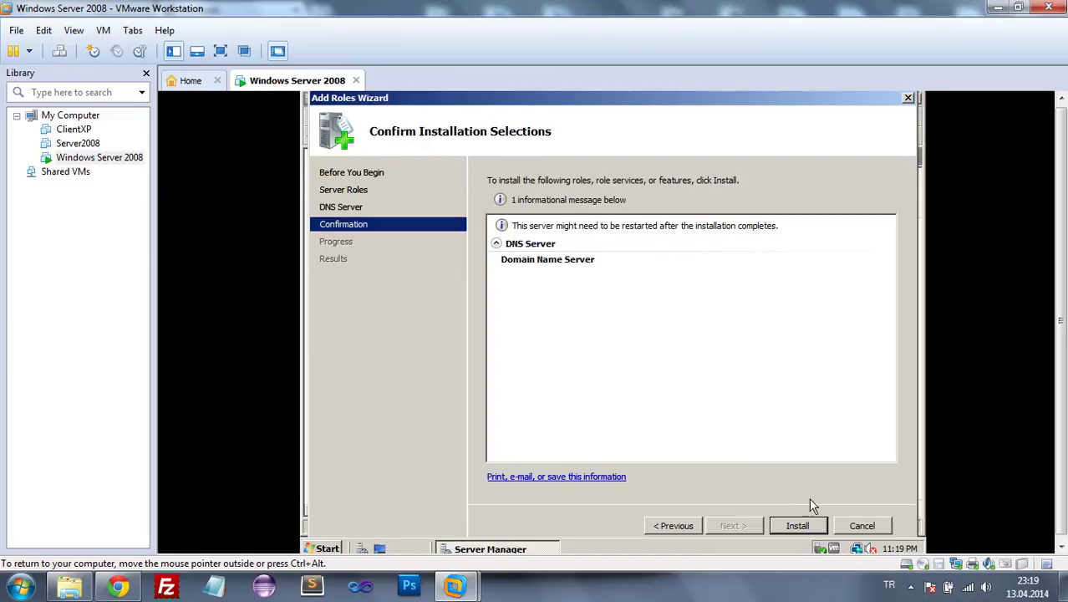
{"action": "left_click", "coordinate": [798, 526]}
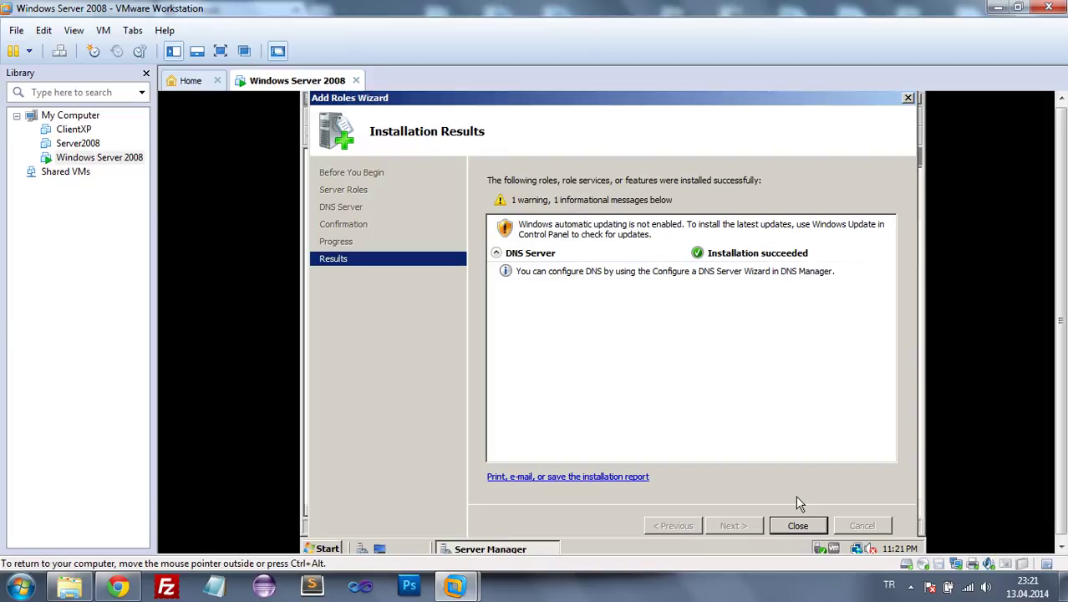
{"action": "left_click", "coordinate": [798, 521]}
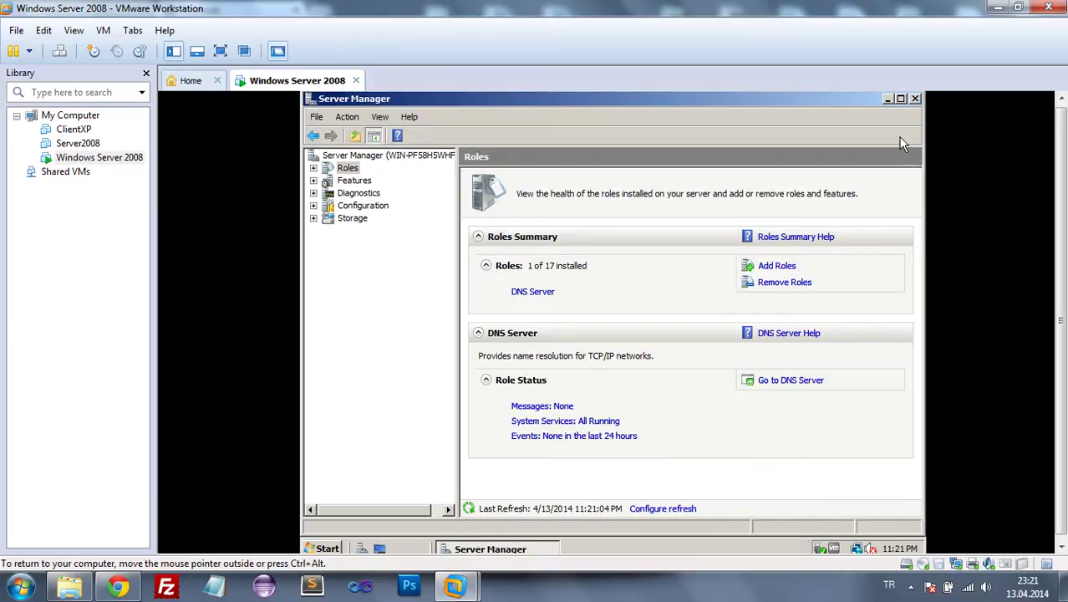
{"action": "left_click", "coordinate": [916, 99]}
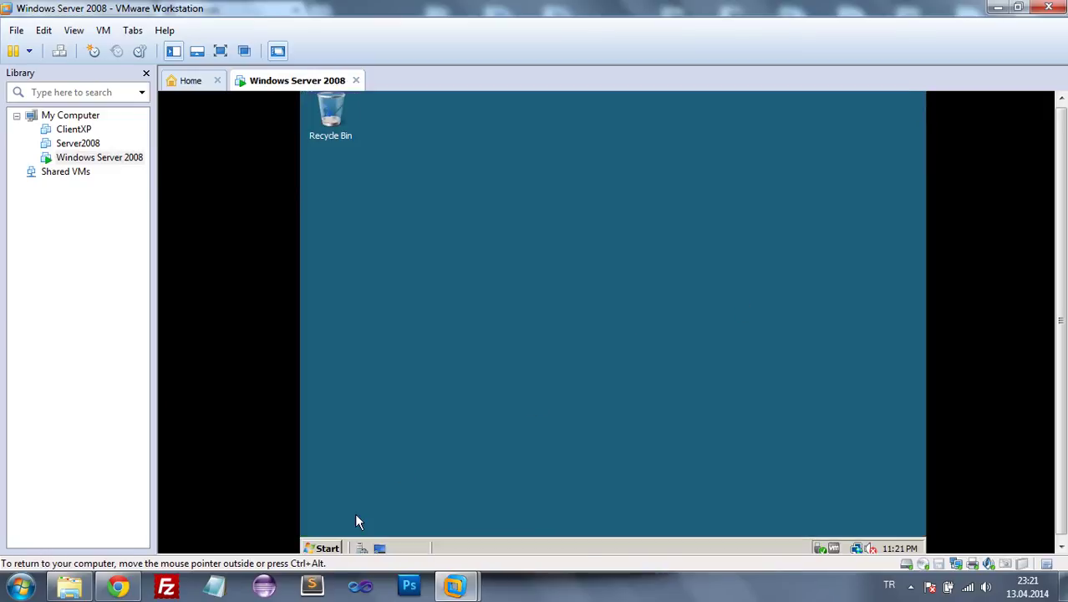
Open the DNS administrative tool and grant it permission to run
{"action": "left_click", "coordinate": [326, 549]}
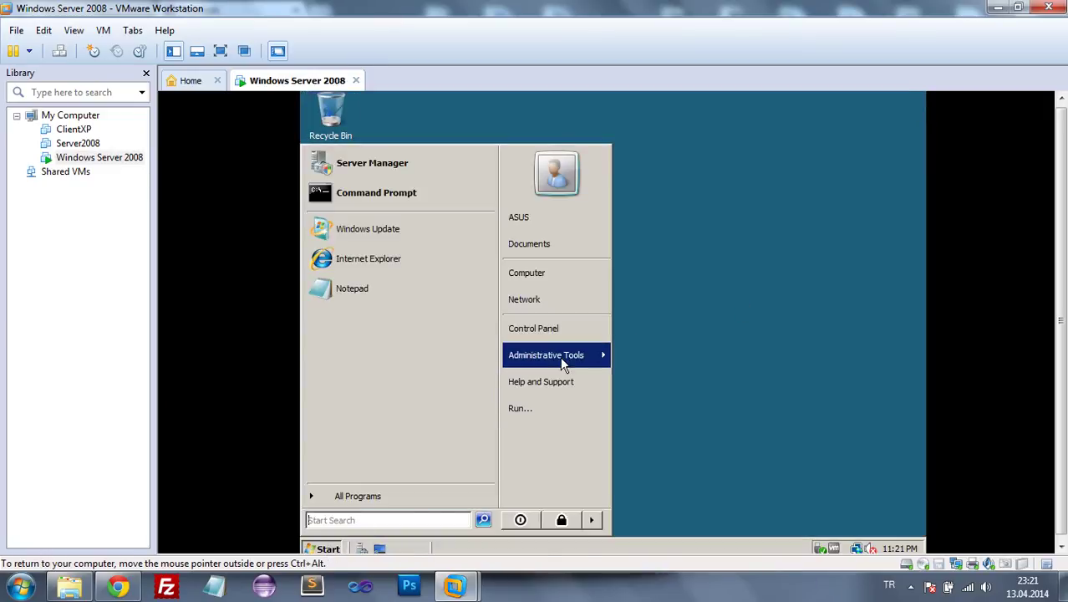
{"action": "mouse_move", "coordinate": [560, 356]}
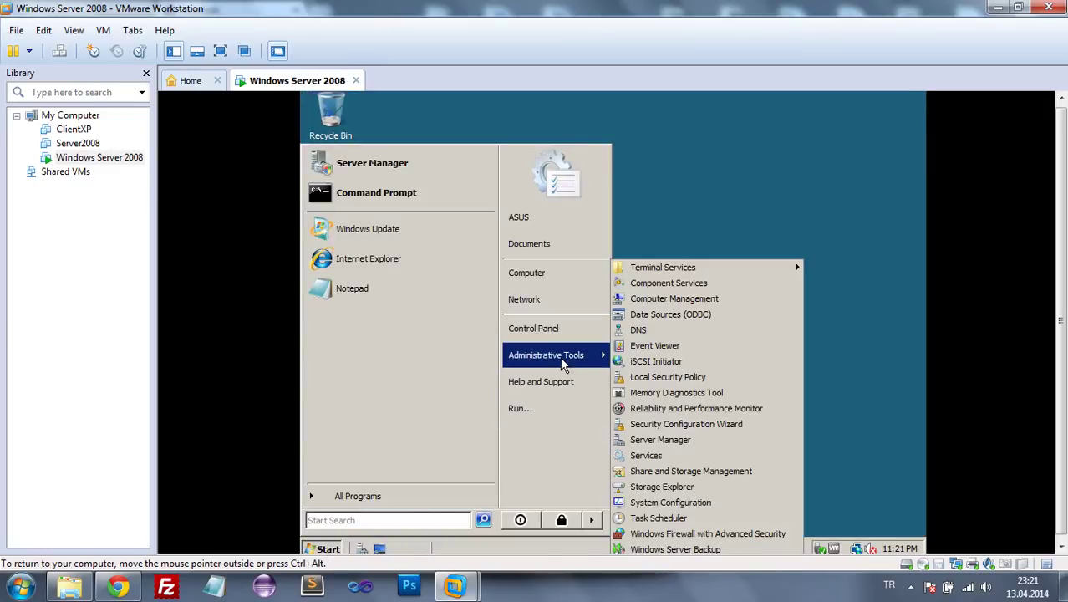
{"action": "left_click", "coordinate": [646, 331]}
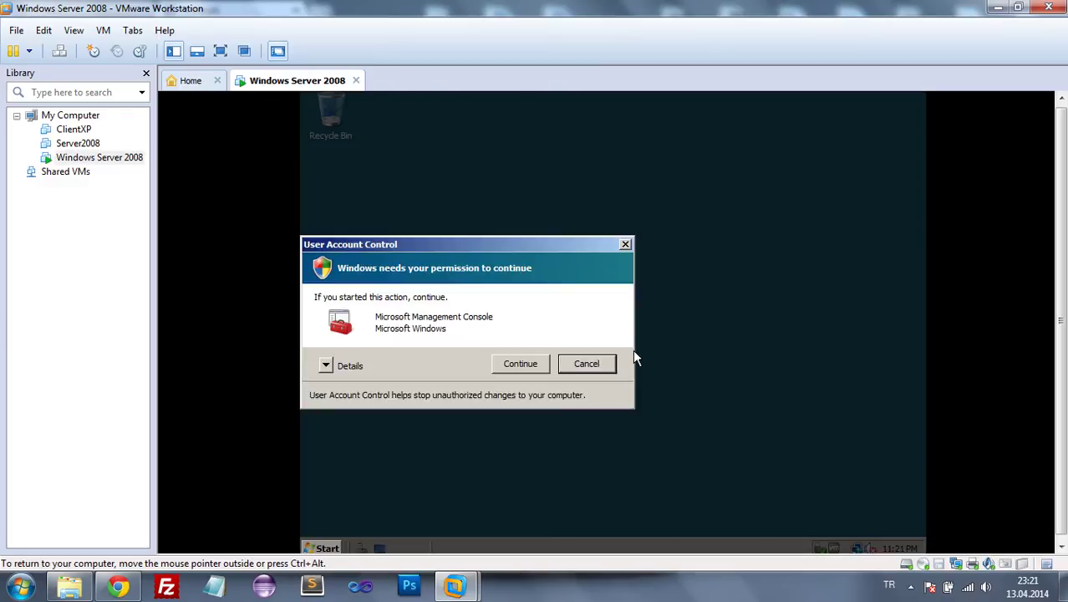
{"action": "left_click", "coordinate": [535, 363]}
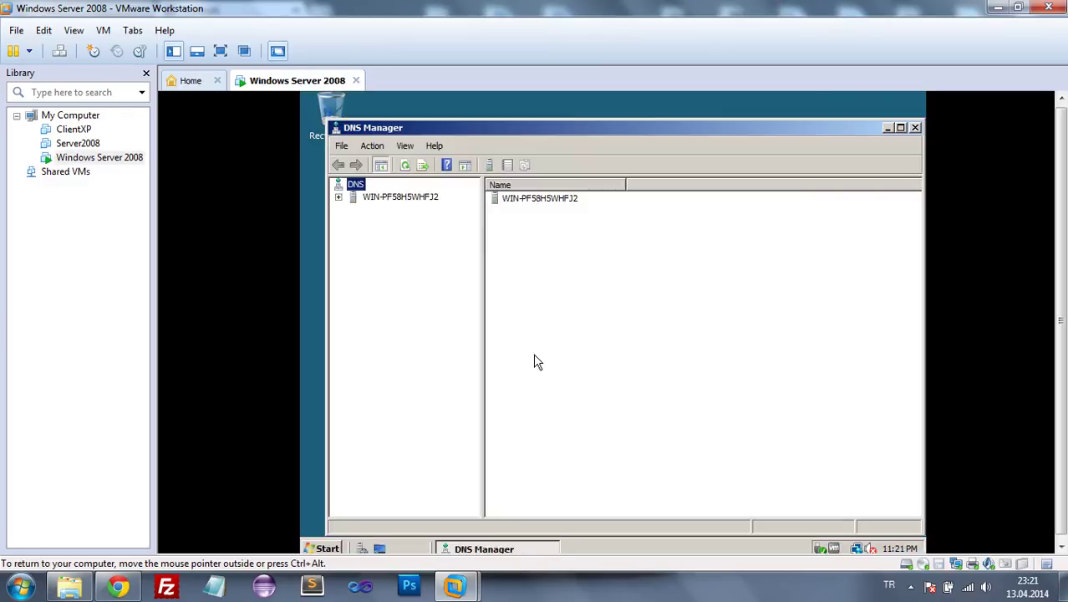
Expand the DNS server and start a new zone under Forward Lookup Zones, choosing the primary zone type
{"action": "left_click", "coordinate": [360, 200]}
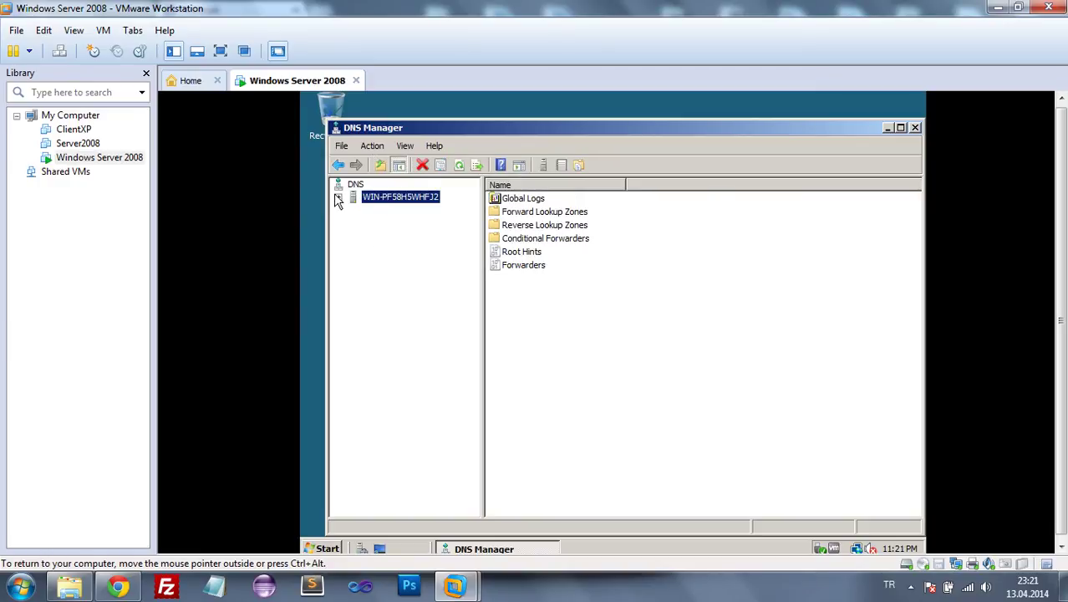
{"action": "left_click", "coordinate": [339, 197]}
{"action": "left_click", "coordinate": [387, 224]}
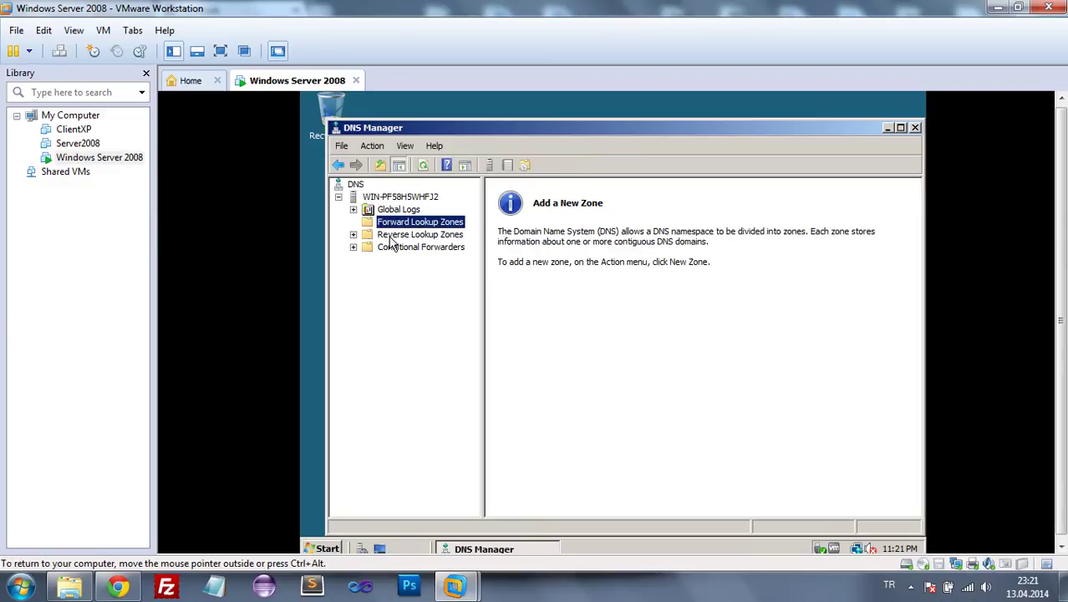
{"action": "right_click", "coordinate": [403, 231]}
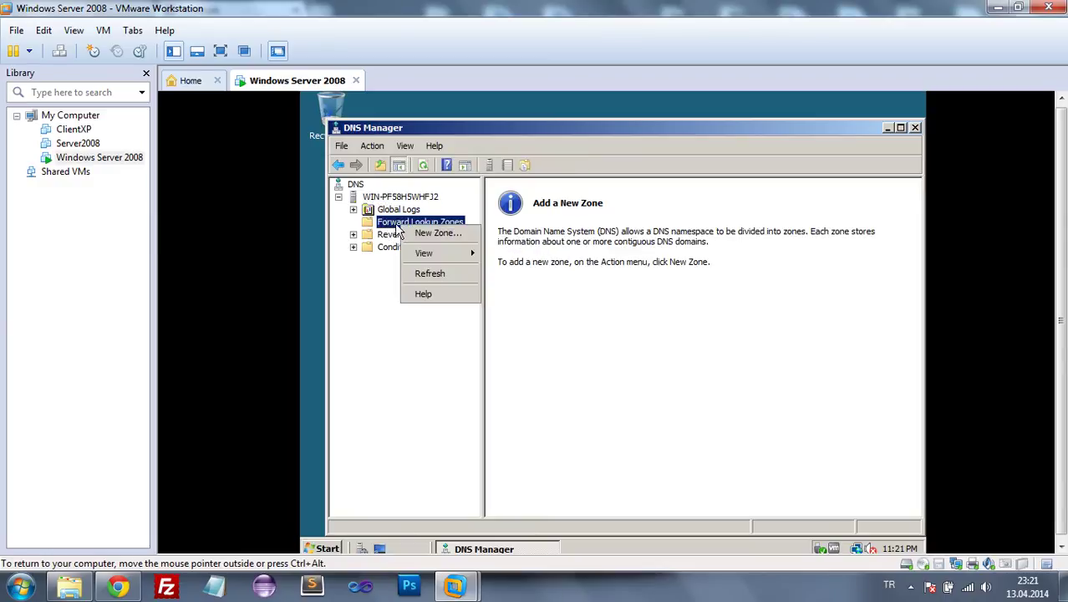
{"action": "left_click", "coordinate": [411, 236]}
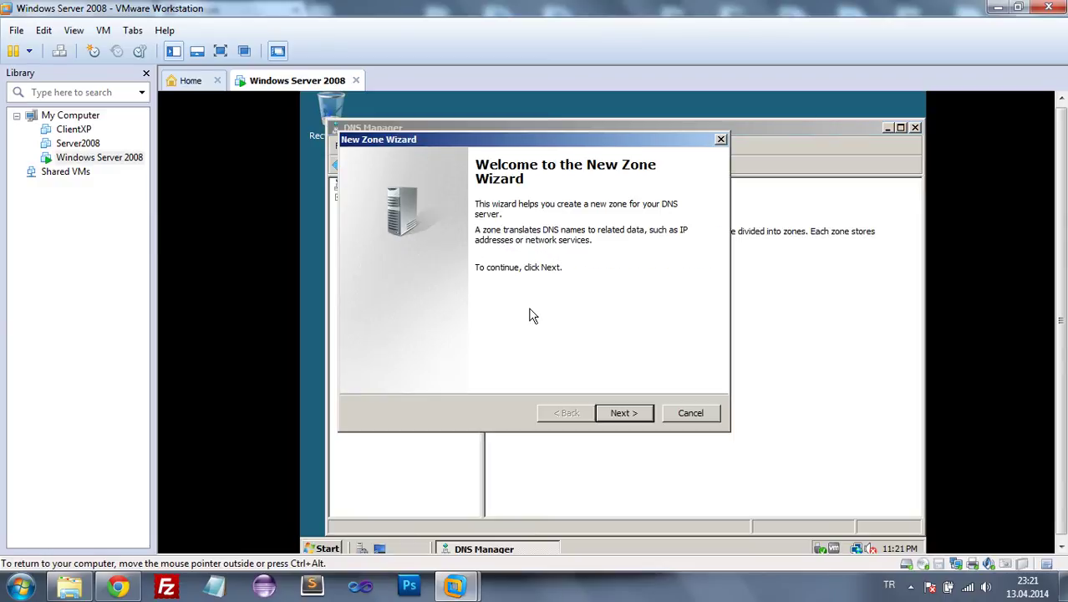
{"action": "left_click", "coordinate": [608, 414]}
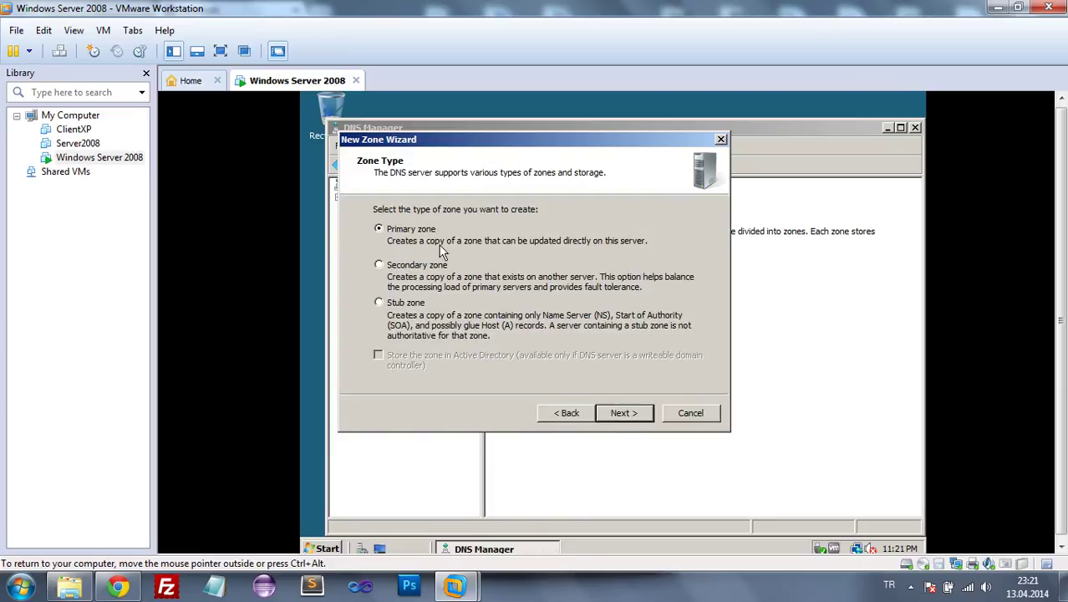
{"action": "left_click", "coordinate": [618, 415]}
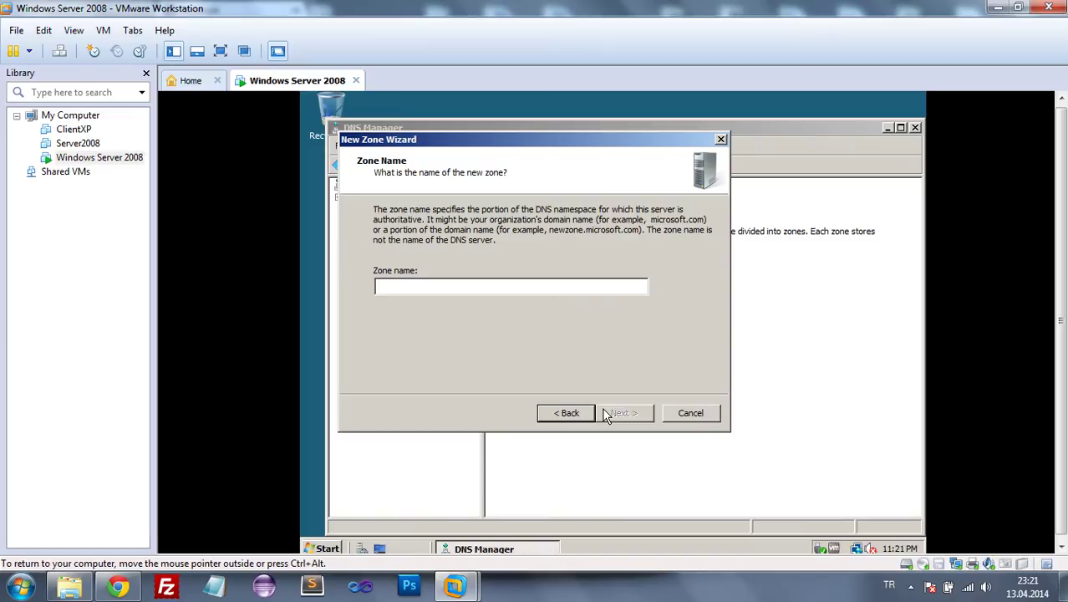
Name the zone erdem.local with a new zone file, allow both nonsecure and secure dynamic updates, and finish creating it
{"action": "type", "text": "erdem"}
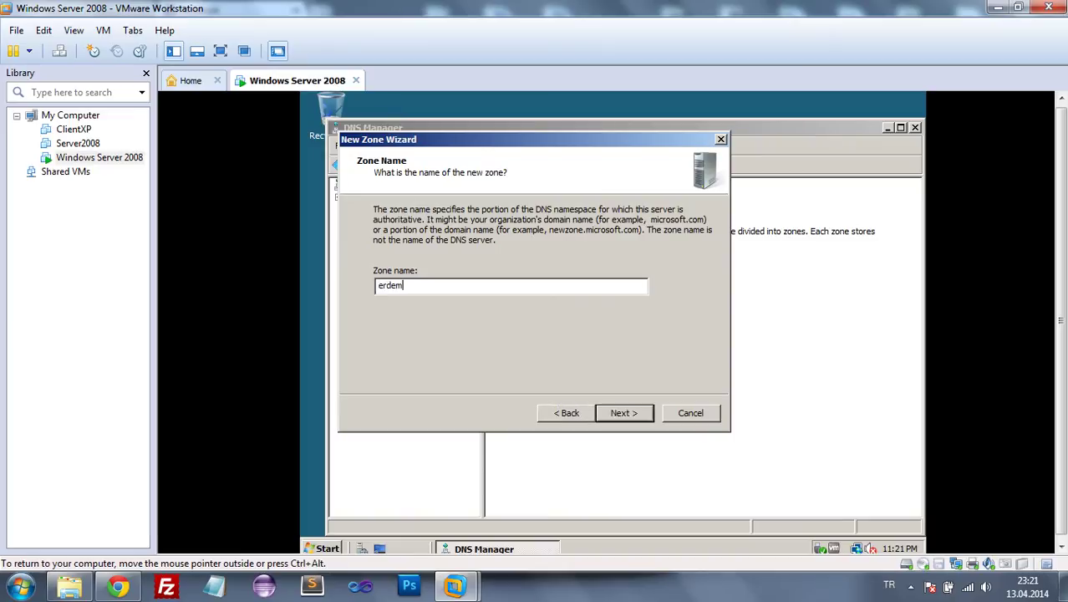
{"action": "type", "text": ".local"}
{"action": "left_click", "coordinate": [619, 413]}
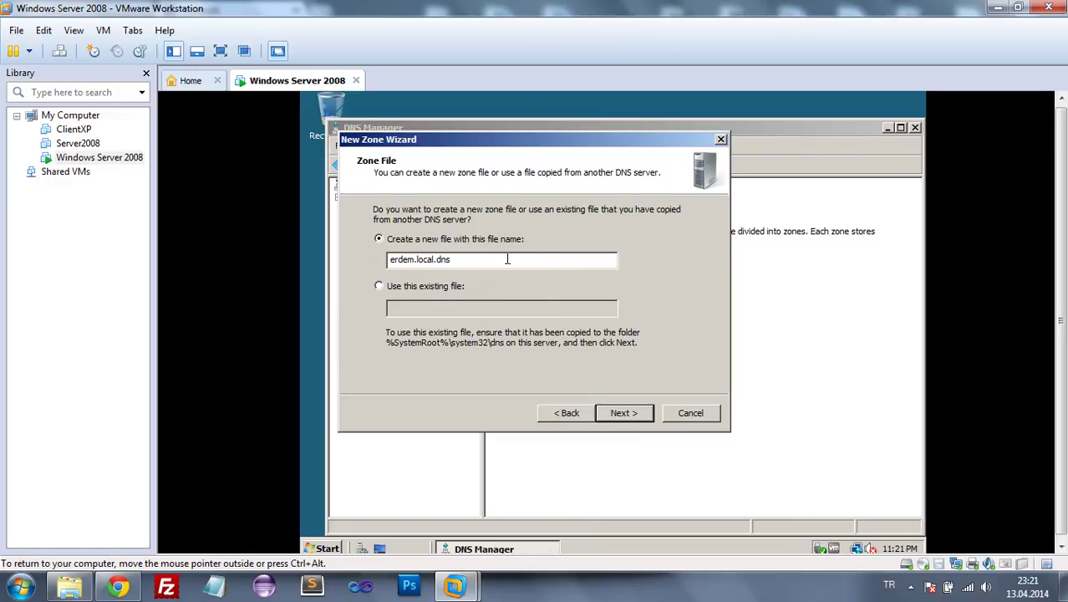
{"action": "left_click", "coordinate": [618, 413]}
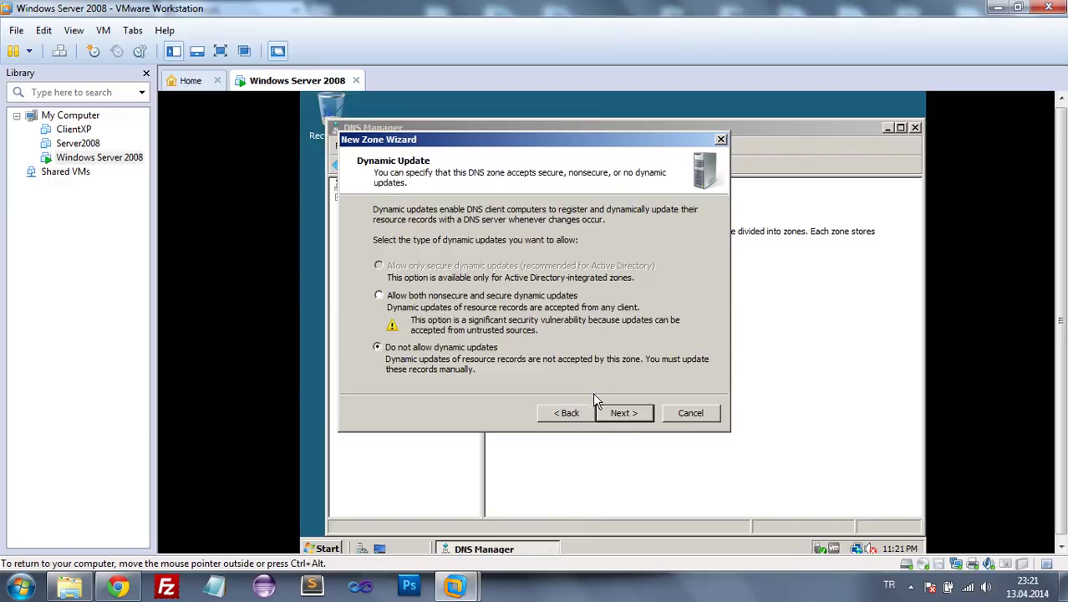
{"action": "left_click", "coordinate": [380, 297]}
{"action": "left_click", "coordinate": [623, 415]}
{"action": "left_click", "coordinate": [626, 415]}
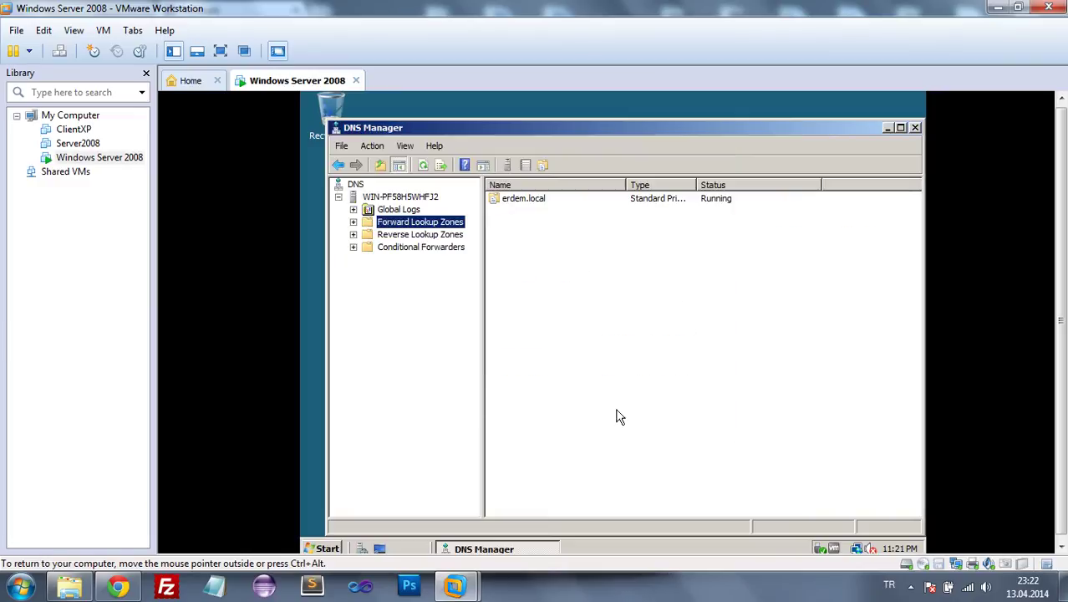
Start a new zone under Reverse Lookup Zones, choosing a primary zone for IPv4 addresses
{"action": "right_click", "coordinate": [414, 236]}
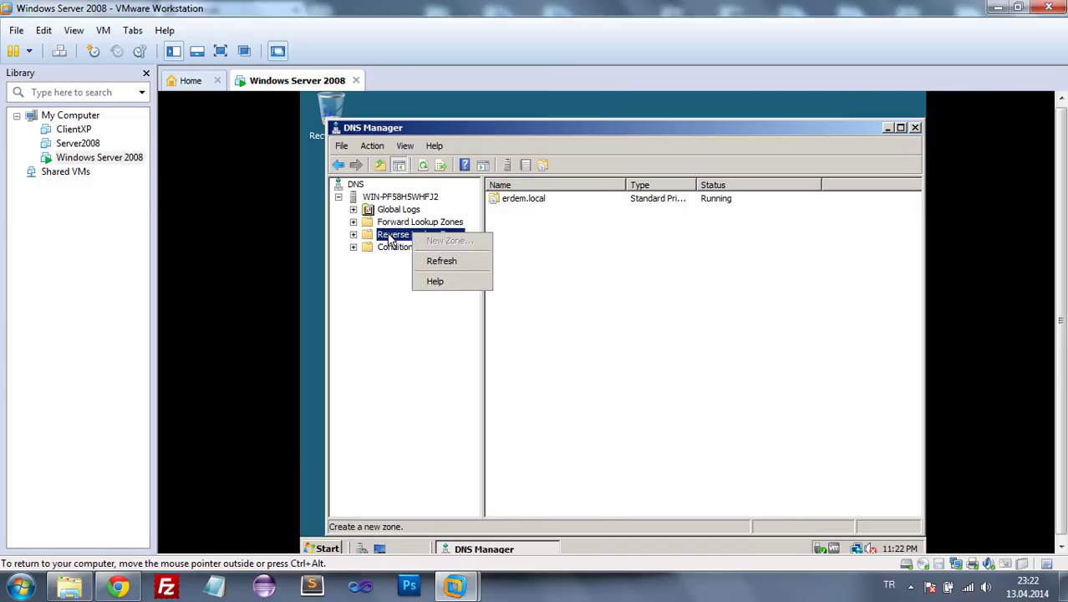
{"action": "left_click", "coordinate": [390, 240]}
{"action": "right_click", "coordinate": [412, 237]}
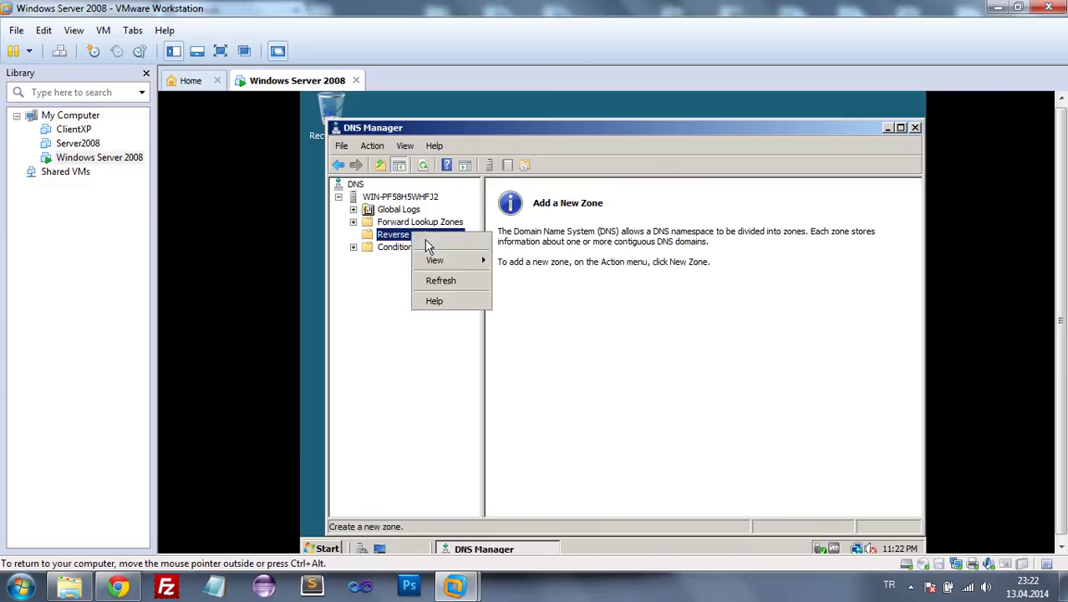
{"action": "left_click", "coordinate": [430, 241]}
{"action": "left_click", "coordinate": [619, 414]}
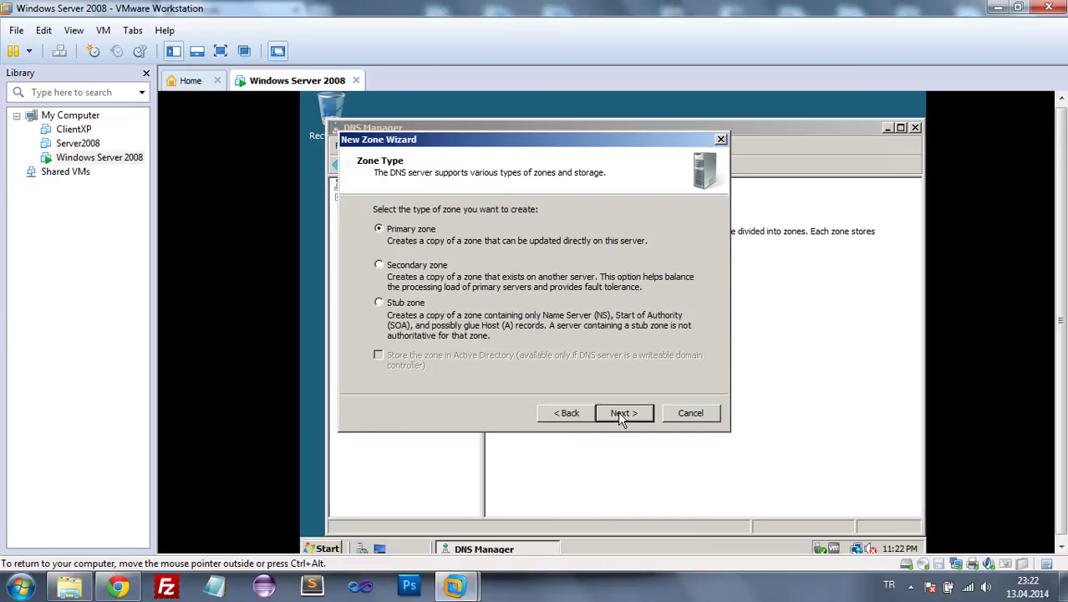
{"action": "left_click", "coordinate": [617, 416]}
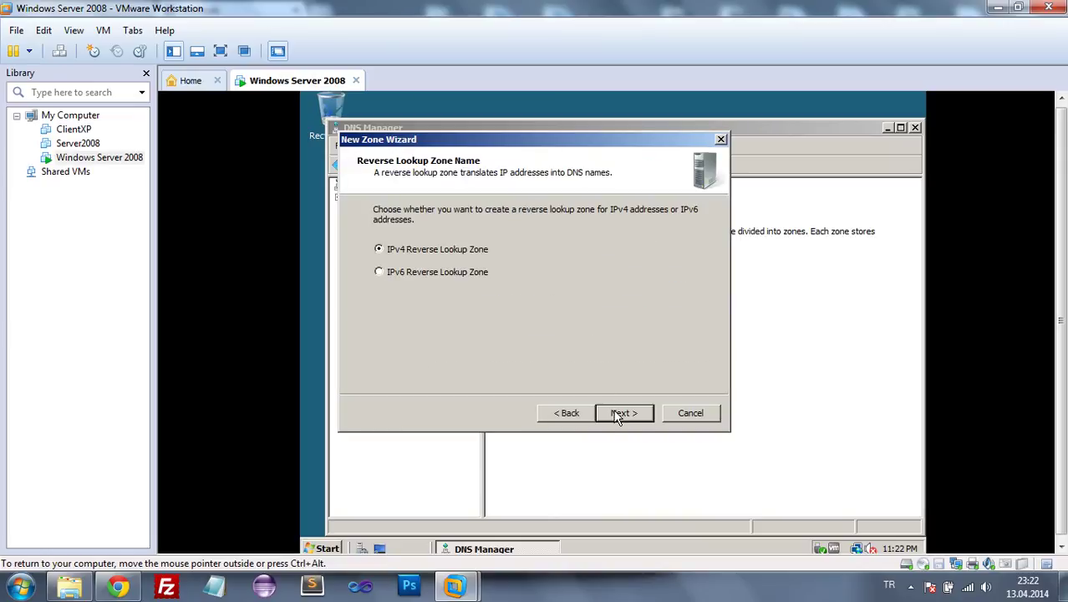
{"action": "left_click", "coordinate": [622, 412]}
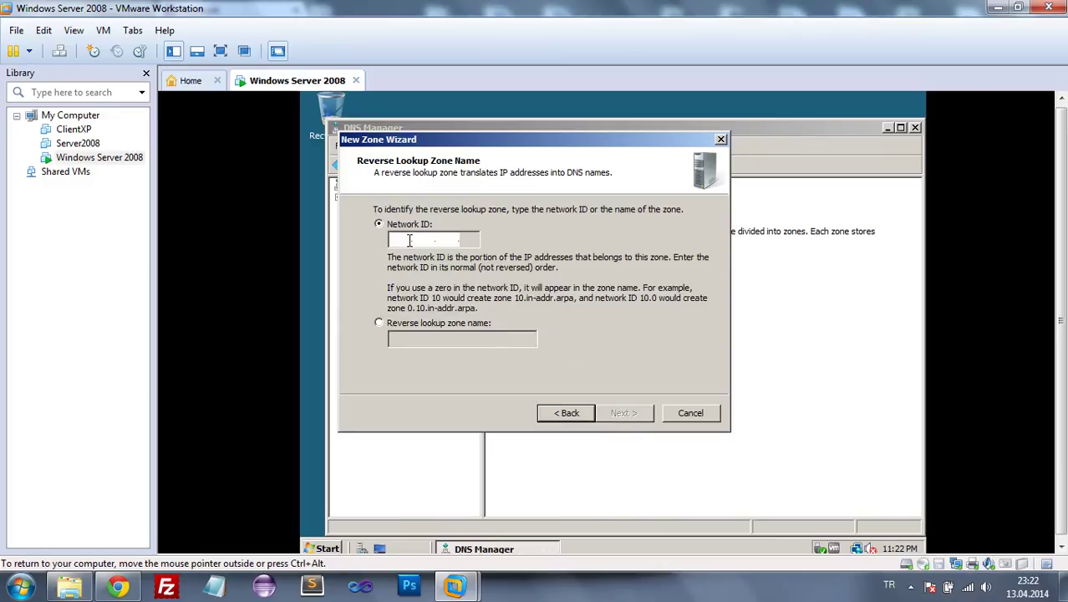
Set the network ID to 192.168.10 with a new zone file, allow nonsecure and secure dynamic updates, and finish the reverse zone
{"action": "type", "text": "192."}
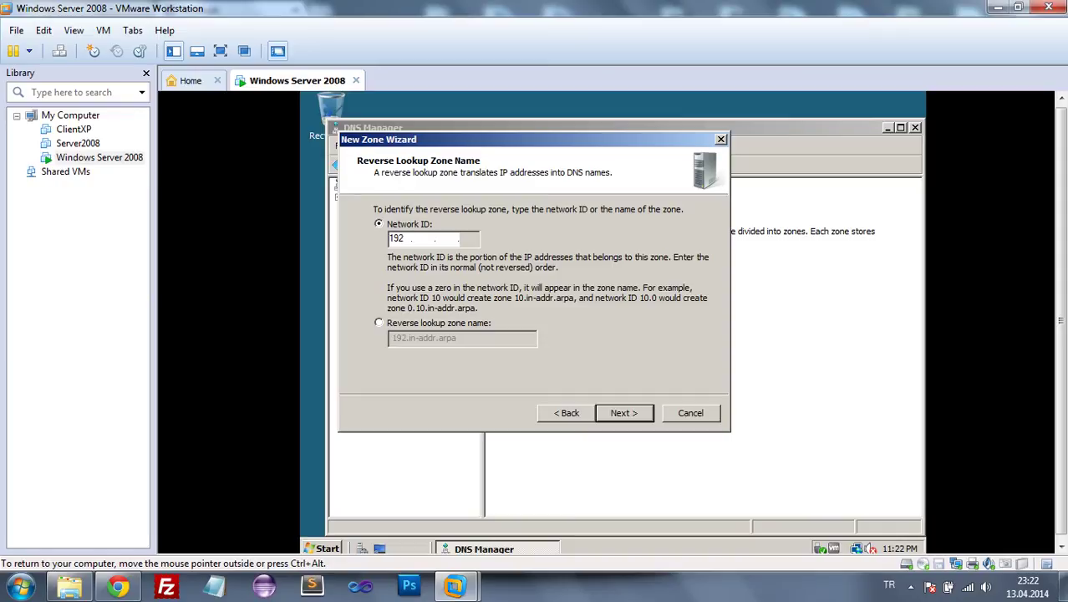
{"action": "type", "text": "168.10"}
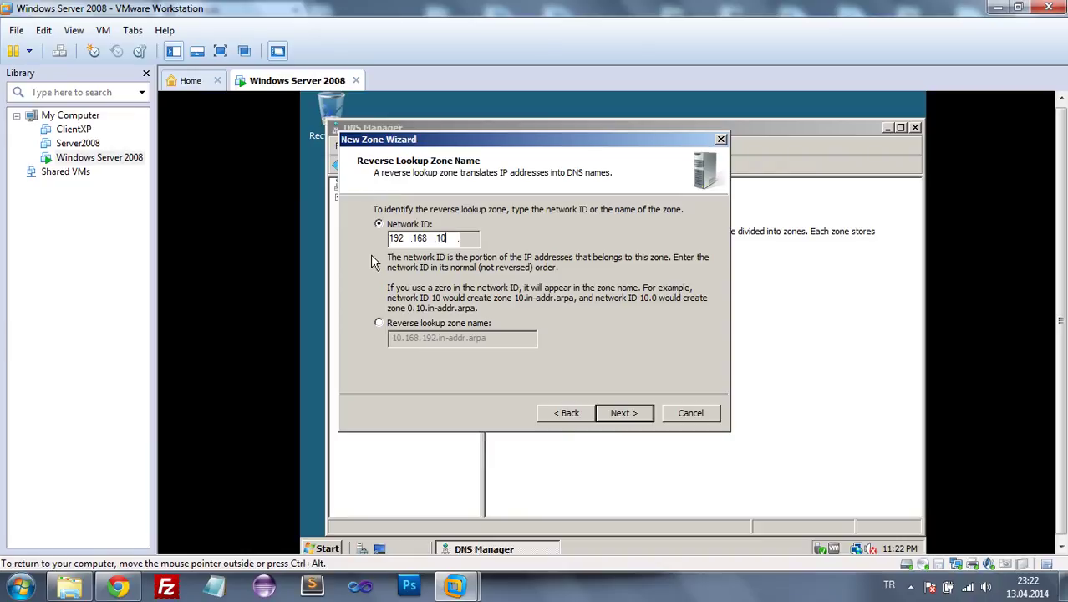
{"action": "left_click", "coordinate": [617, 416]}
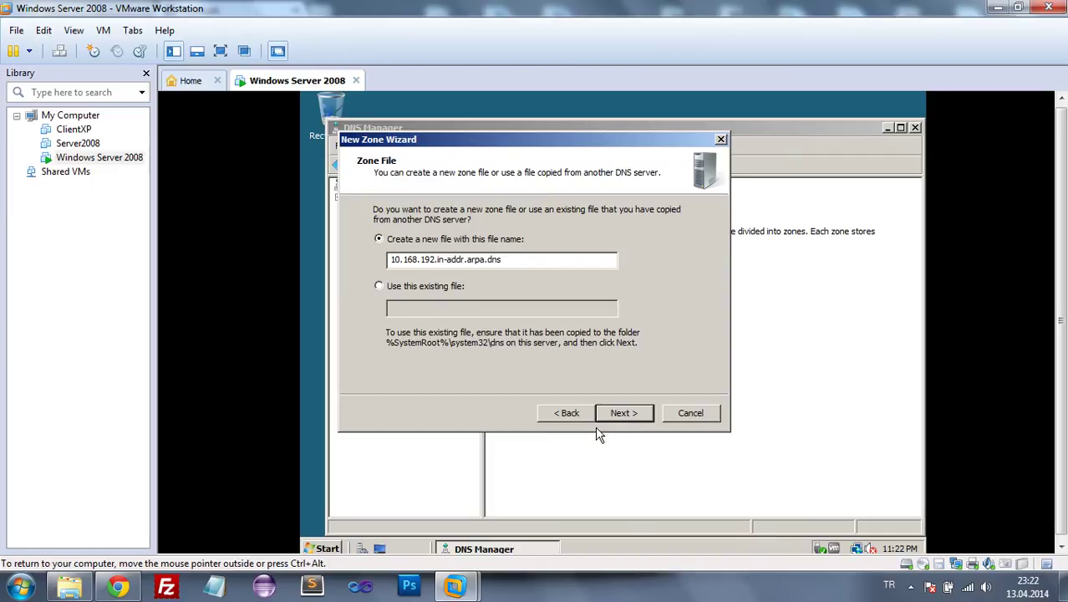
{"action": "left_click", "coordinate": [631, 423]}
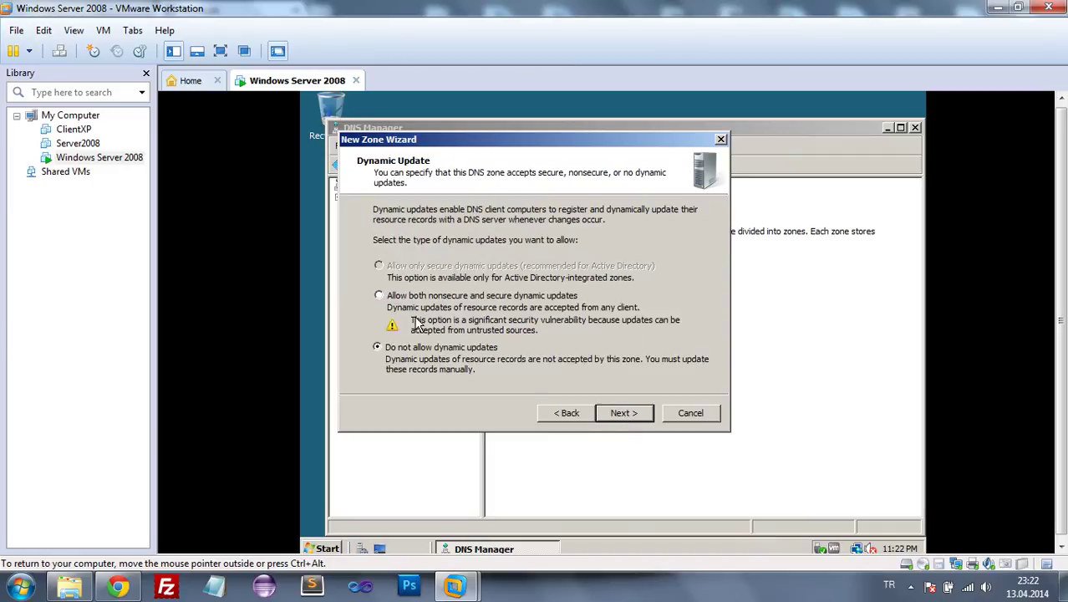
{"action": "left_click", "coordinate": [409, 297]}
{"action": "left_click", "coordinate": [617, 413]}
{"action": "left_click", "coordinate": [623, 413]}
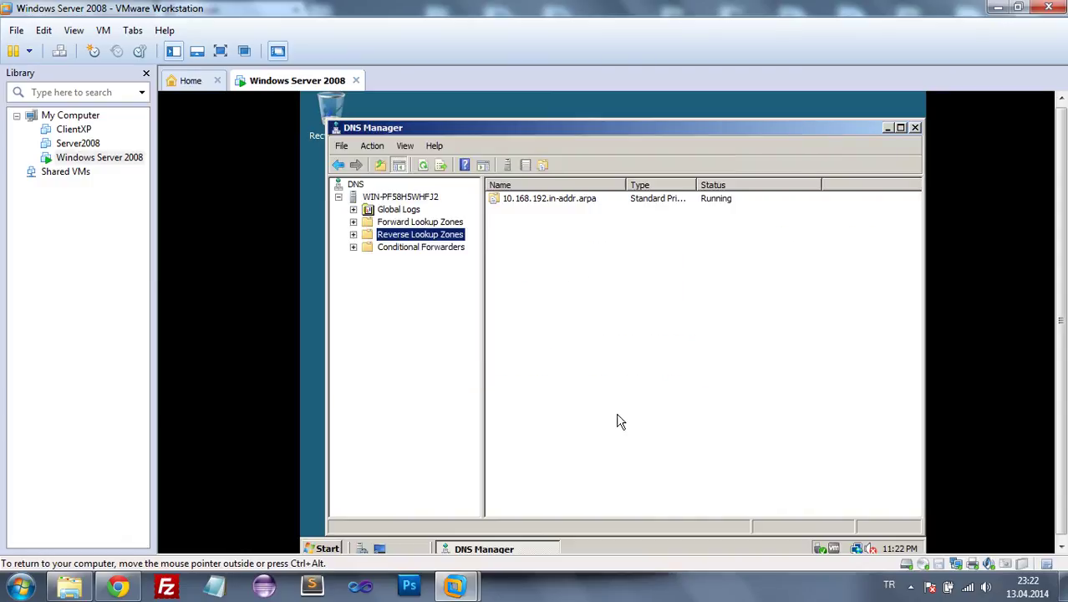
Check the zones under Forward and Reverse Lookup Zones and open the records of the erdem.local zone
{"action": "left_click", "coordinate": [398, 224]}
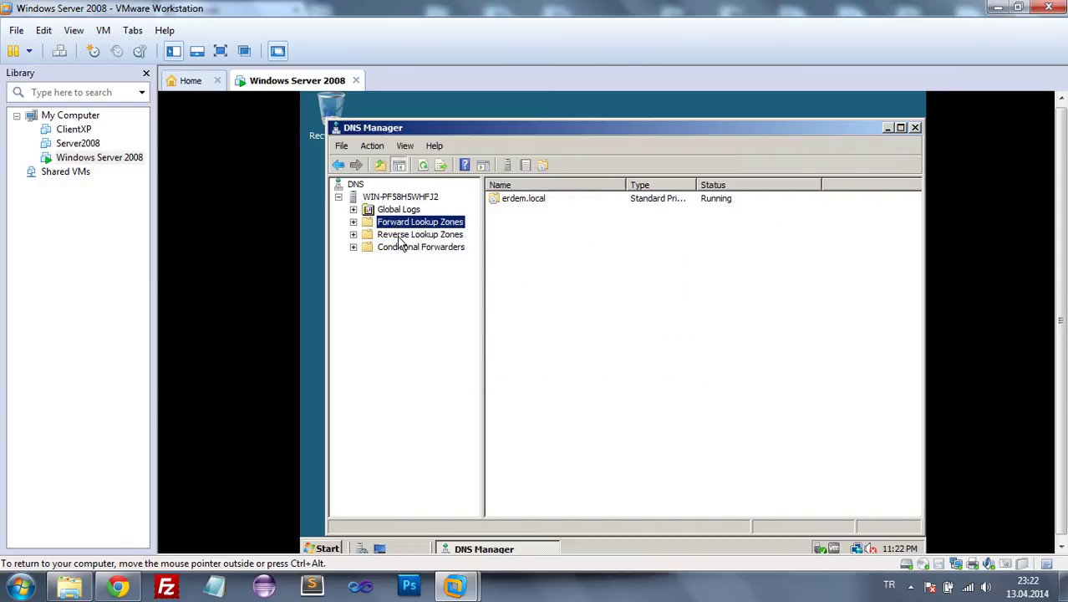
{"action": "left_click", "coordinate": [408, 235]}
{"action": "left_click", "coordinate": [526, 202]}
{"action": "left_click", "coordinate": [422, 222]}
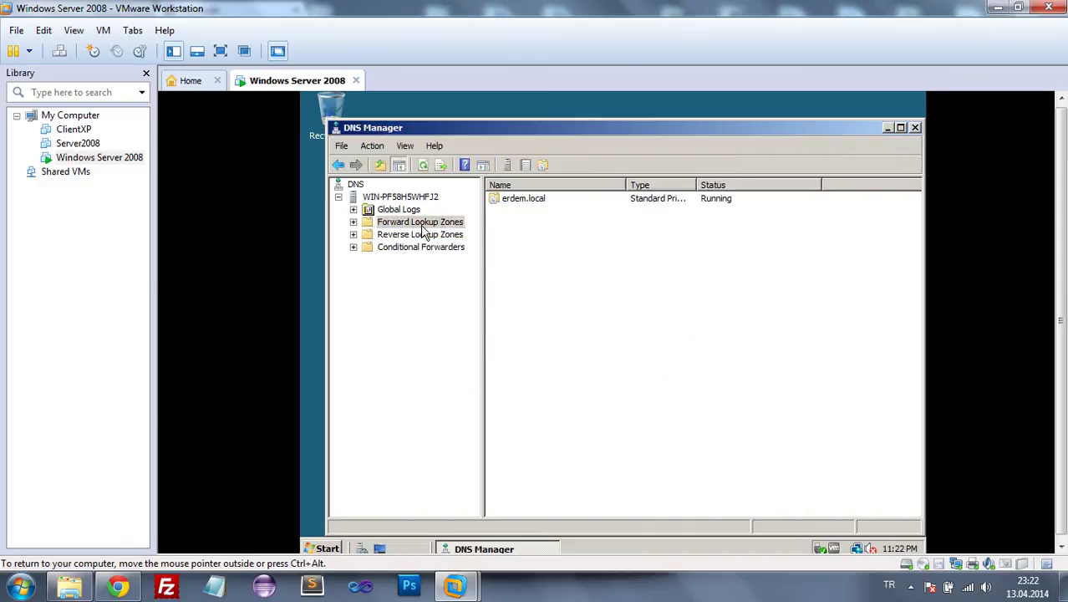
{"action": "left_click", "coordinate": [354, 223]}
{"action": "left_click", "coordinate": [390, 237]}
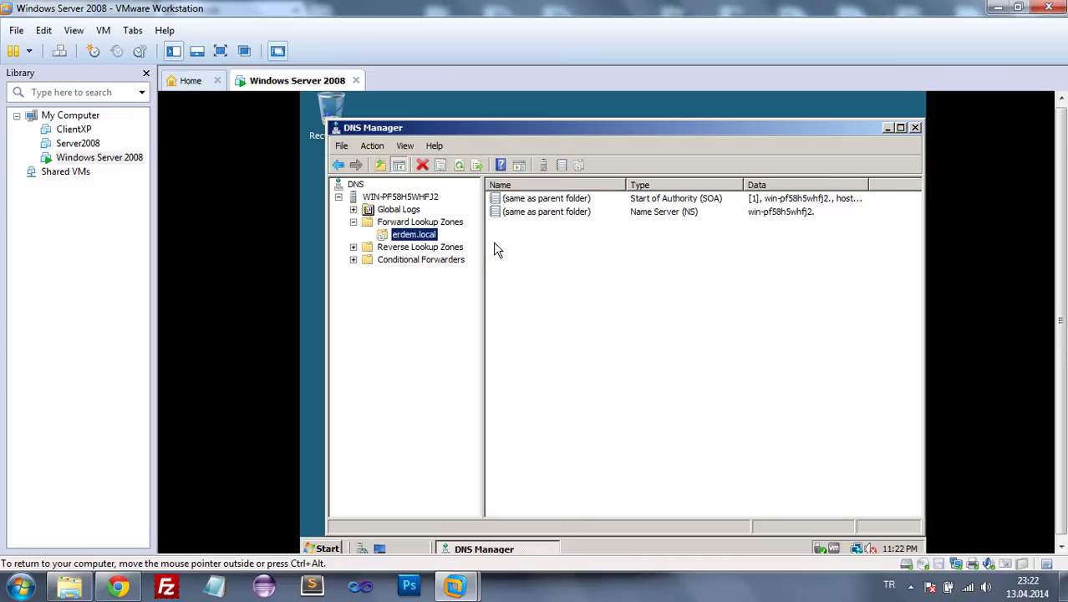
Add a host record named wserver2008 with IP address 192.168.10.1 to the erdem.local zone and close DNS Manager
{"action": "right_click", "coordinate": [525, 240]}
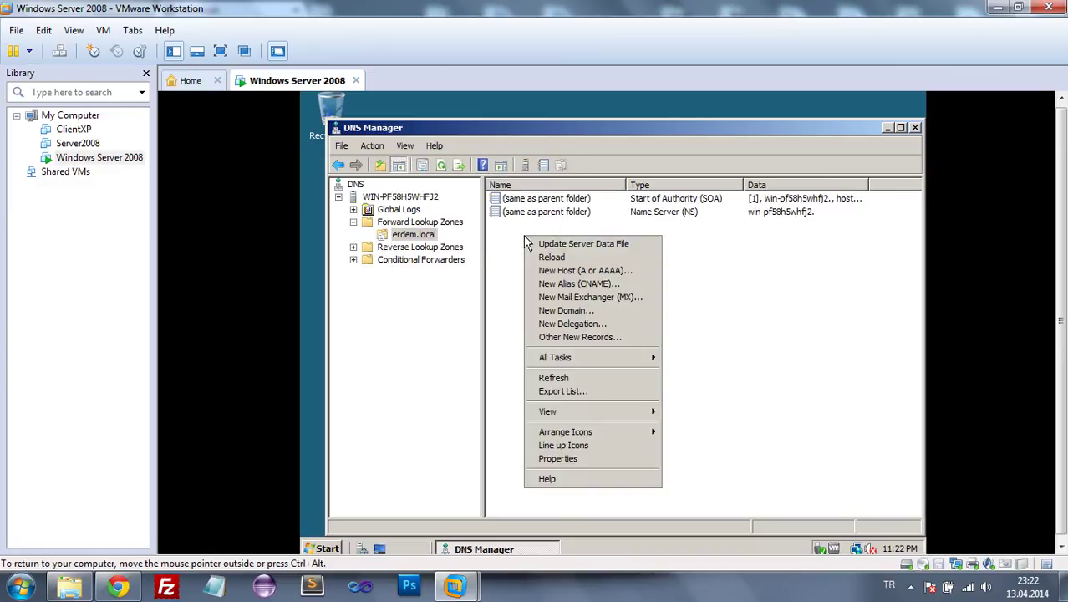
{"action": "left_click", "coordinate": [551, 271]}
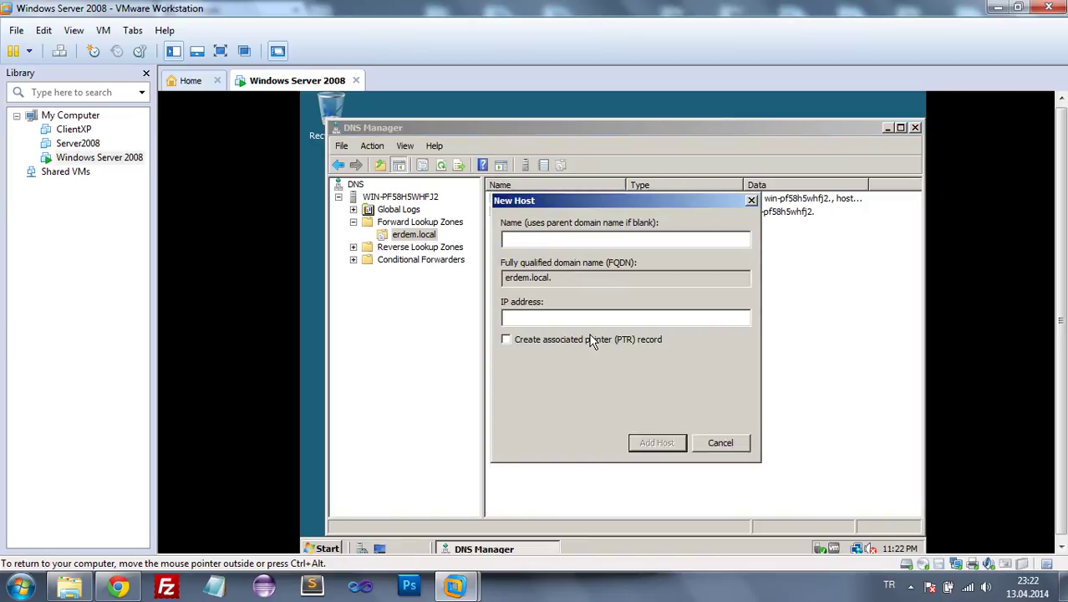
{"action": "type", "text": "wserver2008"}
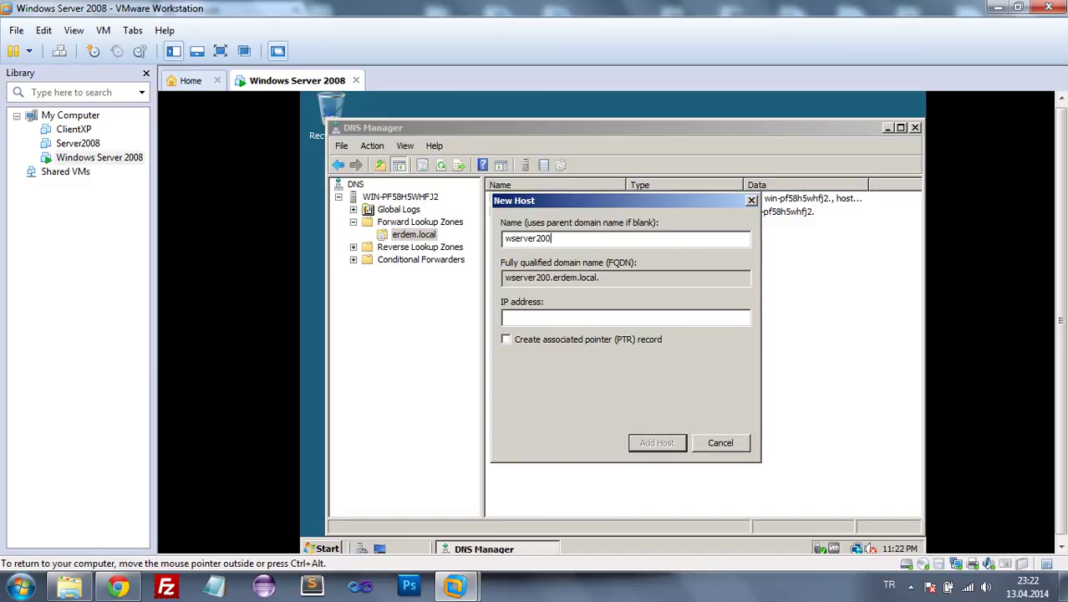
{"action": "left_click", "coordinate": [606, 317]}
{"action": "type", "text": "192.168.10.1"}
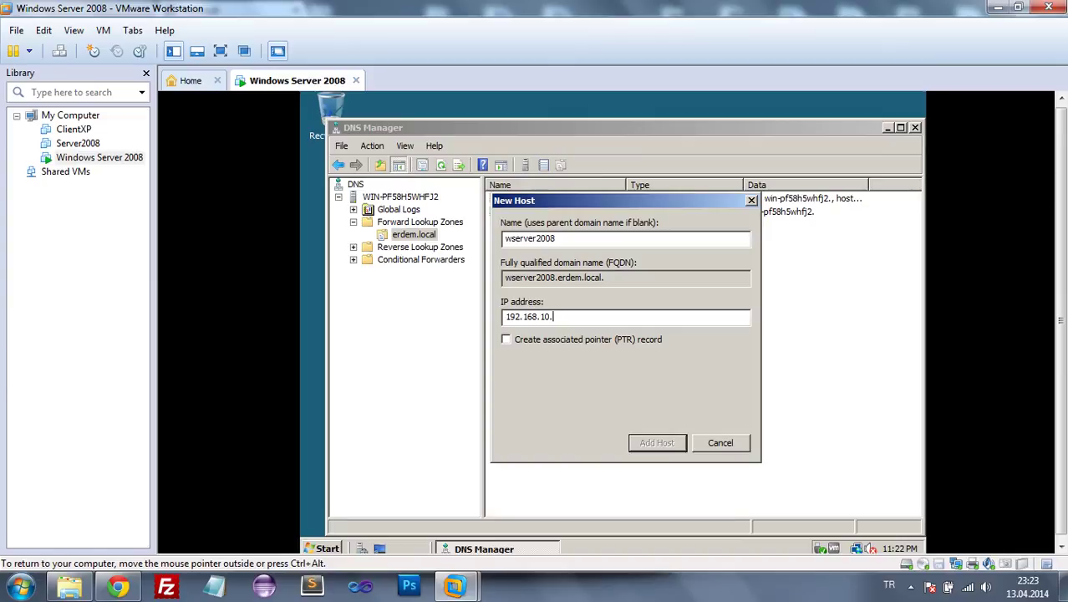
{"action": "left_click", "coordinate": [659, 448]}
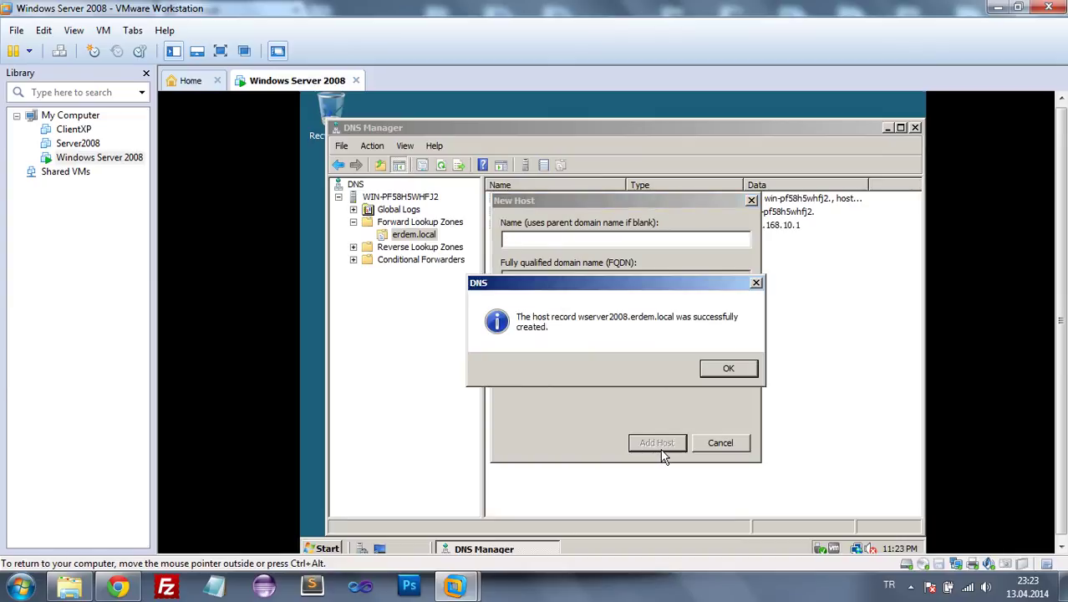
{"action": "left_click", "coordinate": [726, 370]}
{"action": "left_click", "coordinate": [717, 443]}
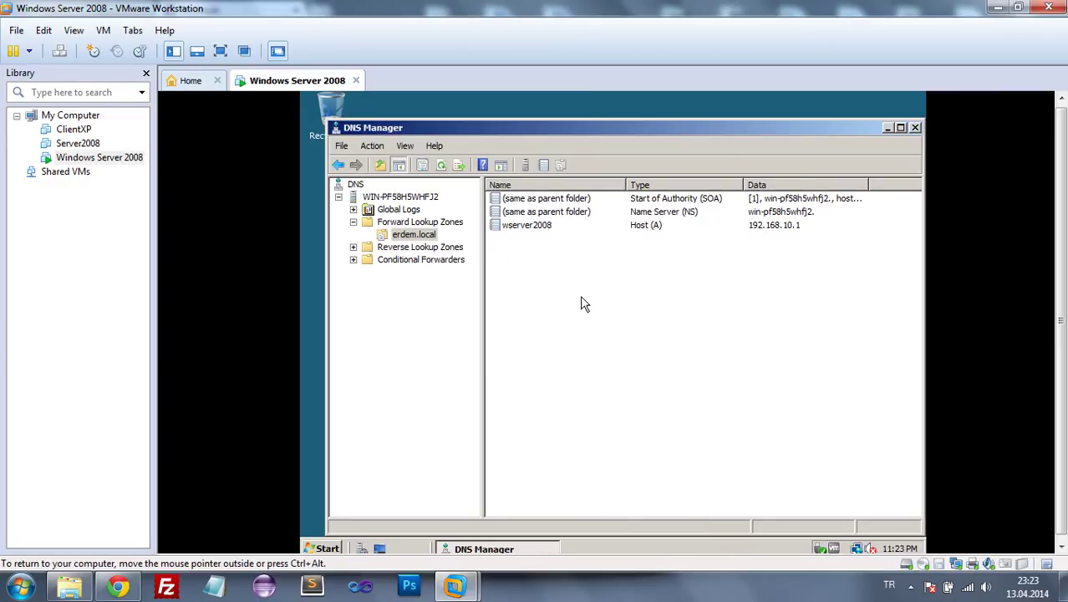
{"action": "left_click", "coordinate": [916, 130]}
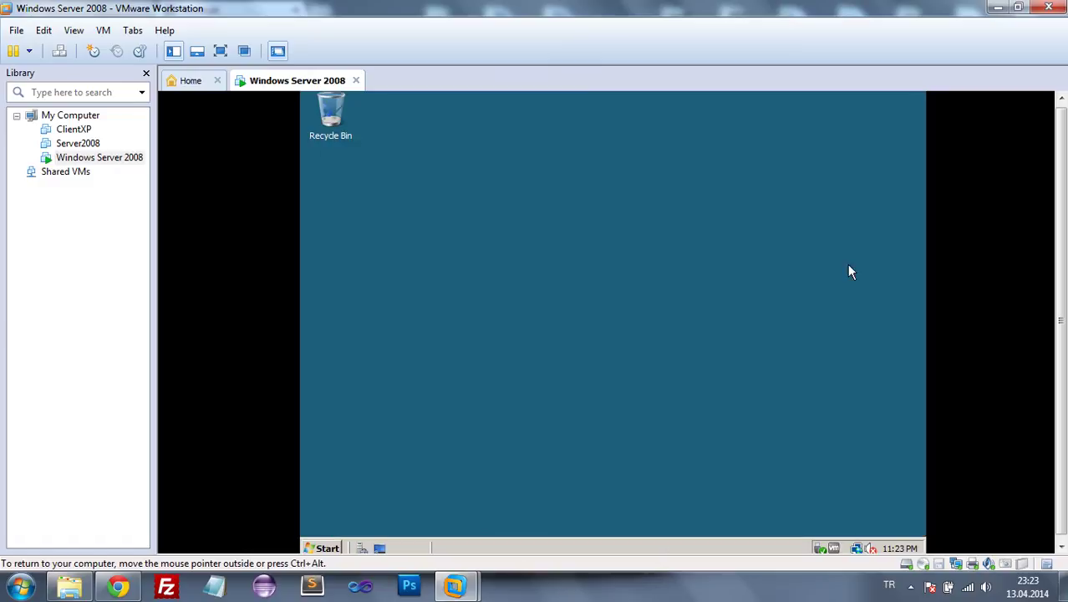
Check the IPv4 DNS server address in the Local Area Connection details and close the network windows
{"action": "left_click", "coordinate": [856, 547]}
{"action": "left_click", "coordinate": [847, 523]}
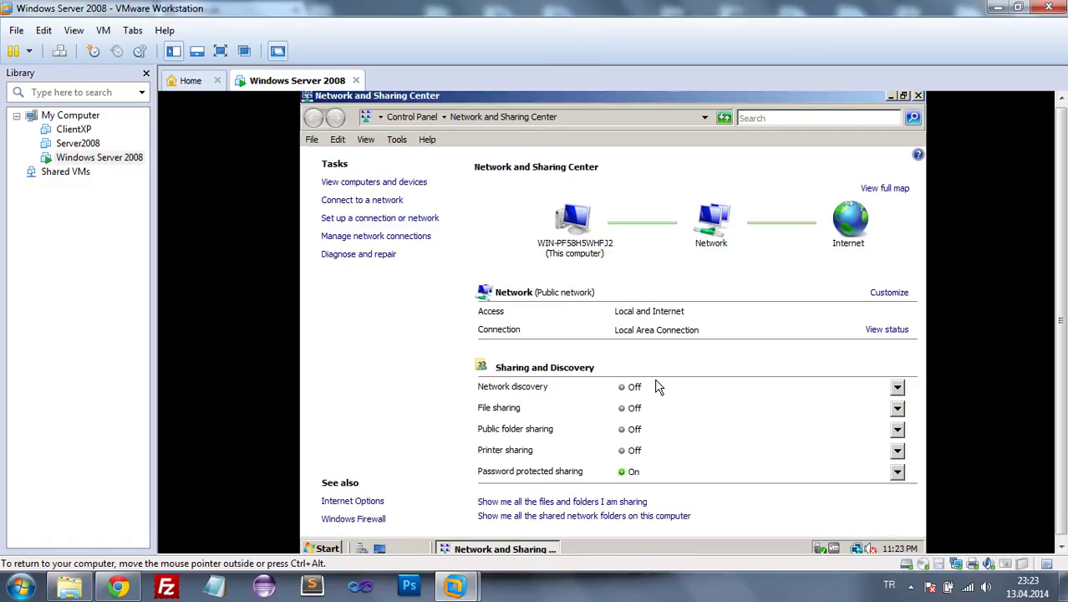
{"action": "left_click", "coordinate": [883, 333]}
{"action": "left_click", "coordinate": [527, 304]}
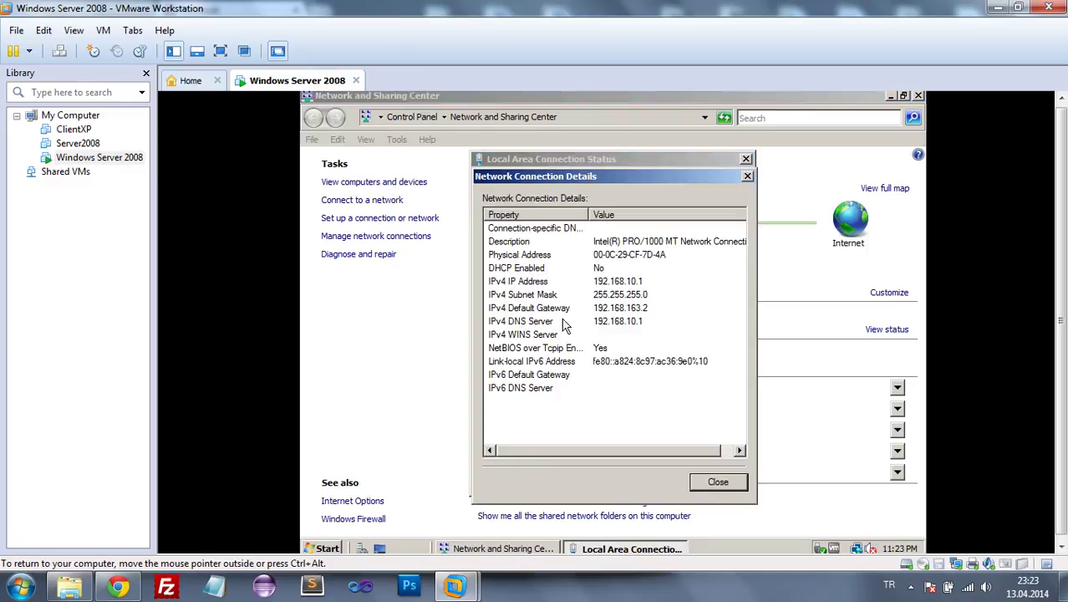
{"action": "left_click", "coordinate": [530, 322]}
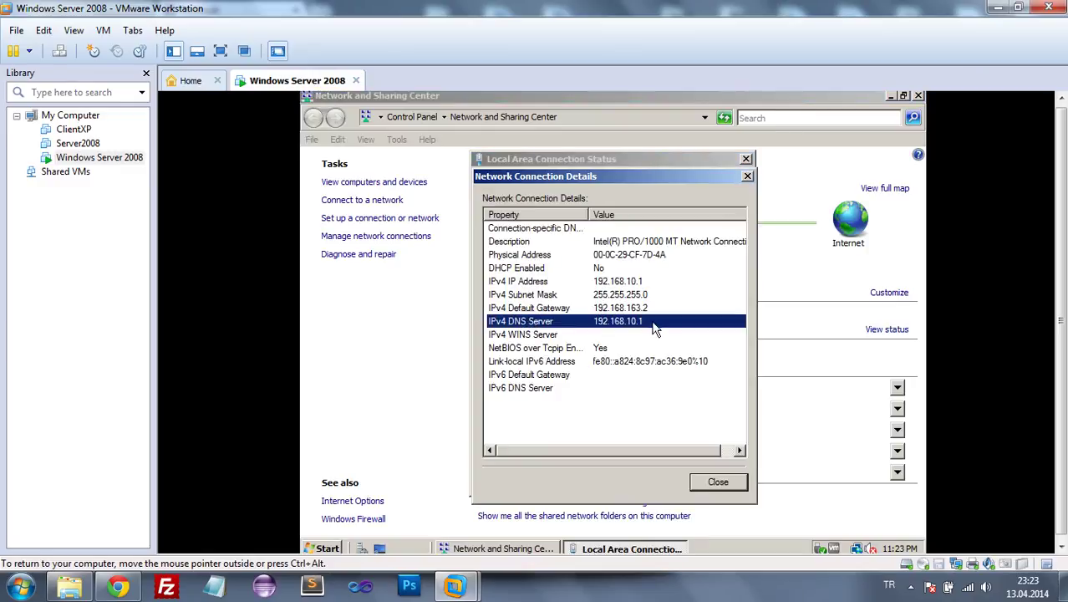
{"action": "left_click", "coordinate": [718, 482]}
{"action": "left_click", "coordinate": [718, 482]}
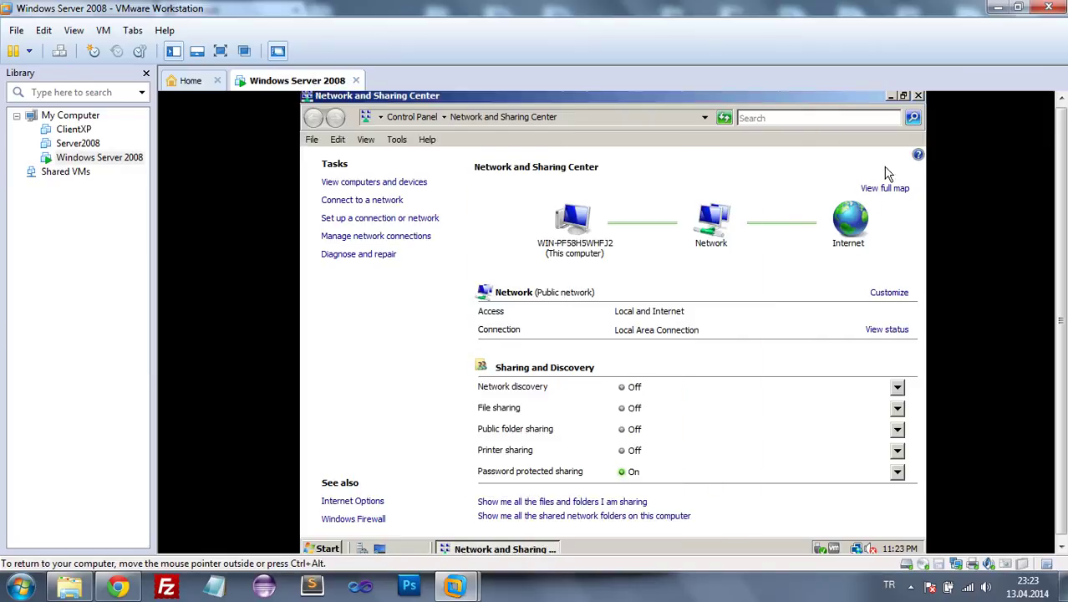
{"action": "left_click", "coordinate": [917, 95]}
Open the DNS management console and check the erdem.local zone under Forward Lookup Zones
{"action": "left_click", "coordinate": [326, 548]}
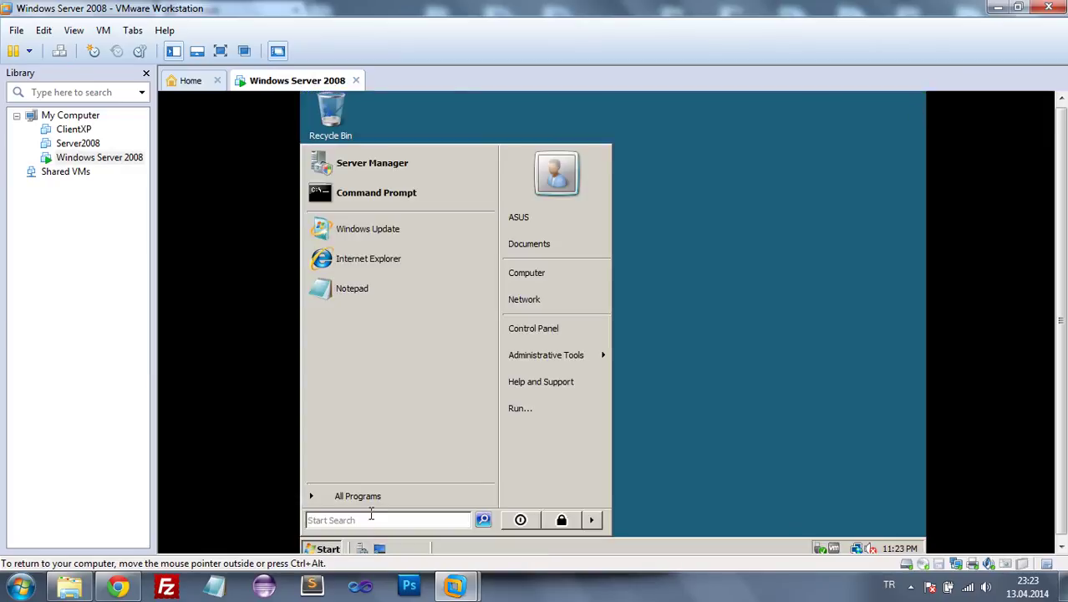
{"action": "mouse_move", "coordinate": [546, 359]}
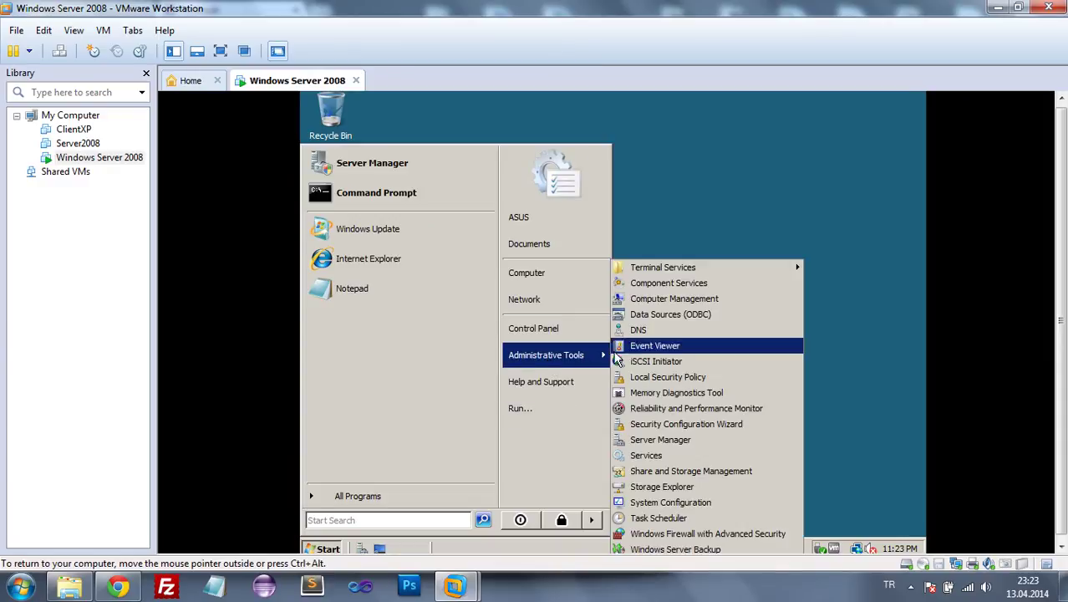
{"action": "left_click", "coordinate": [641, 331]}
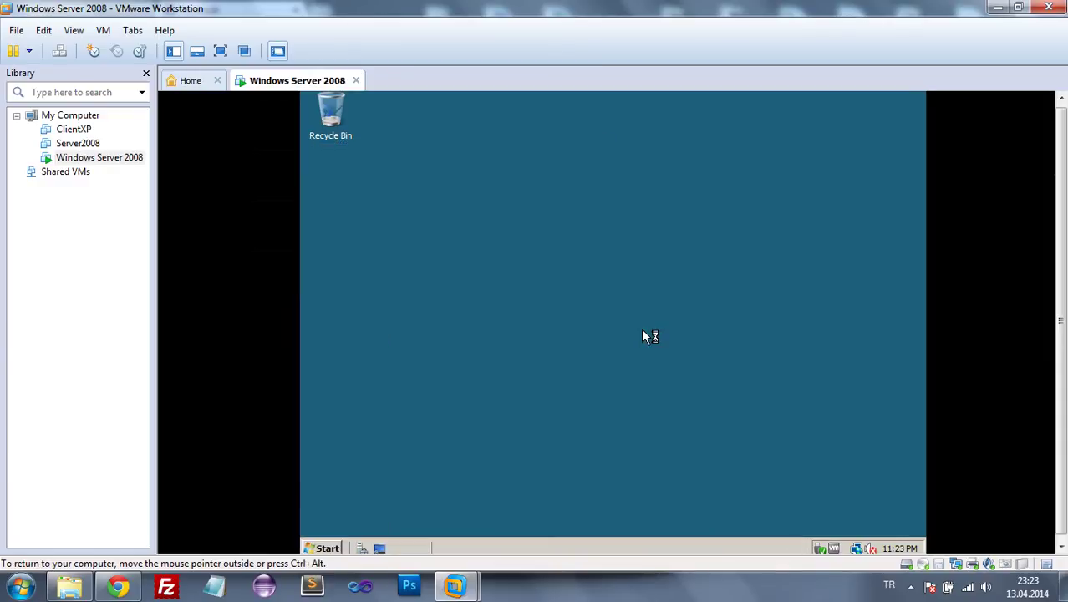
{"action": "left_click", "coordinate": [520, 365]}
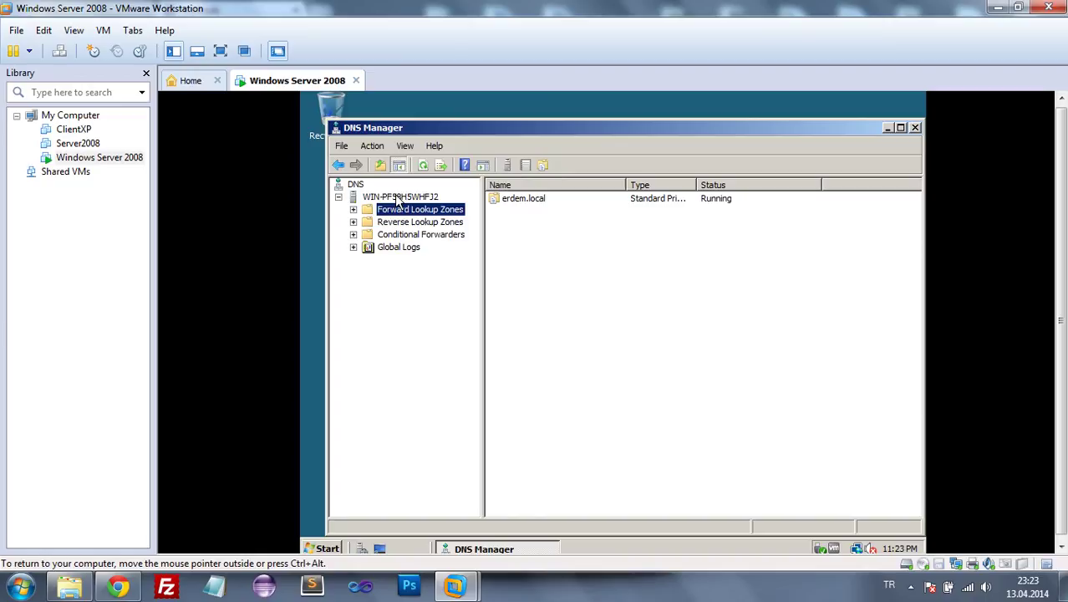
{"action": "left_click", "coordinate": [523, 274]}
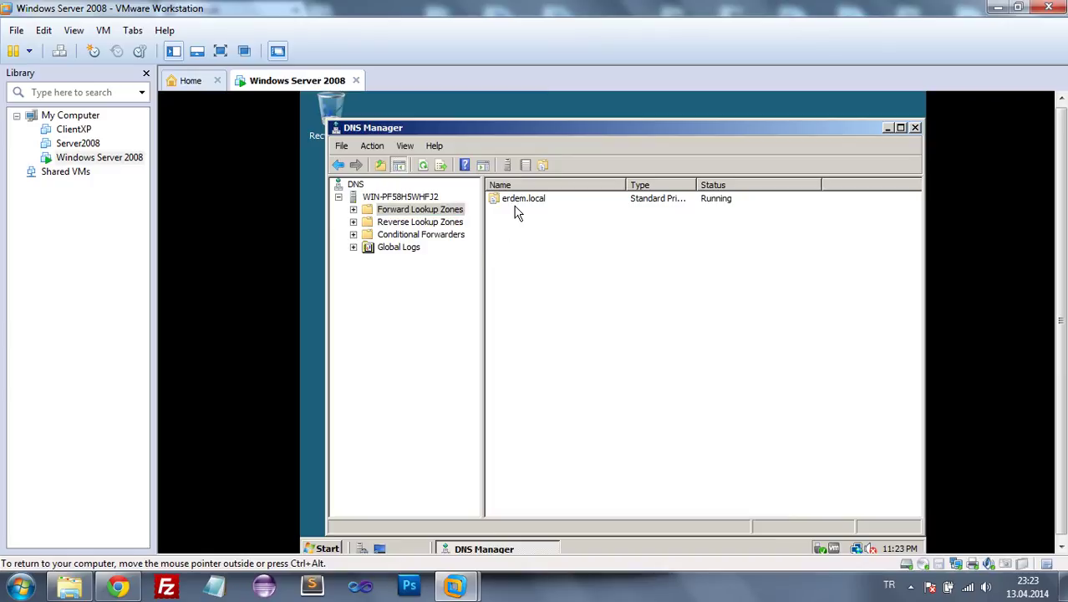
{"action": "left_click", "coordinate": [516, 207]}
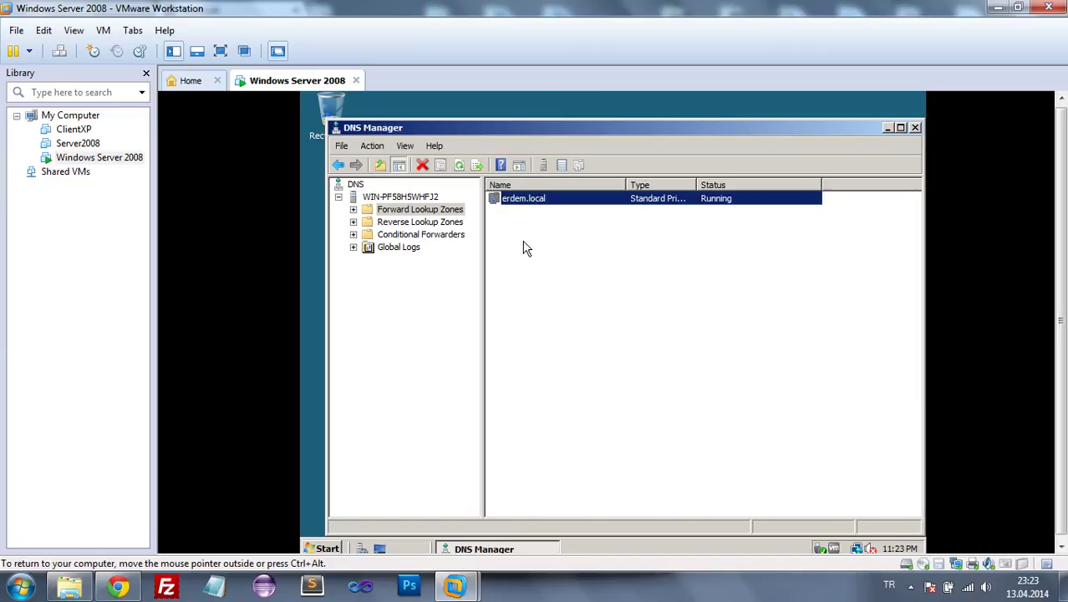
{"action": "left_click", "coordinate": [420, 201]}
{"action": "left_click", "coordinate": [423, 209]}
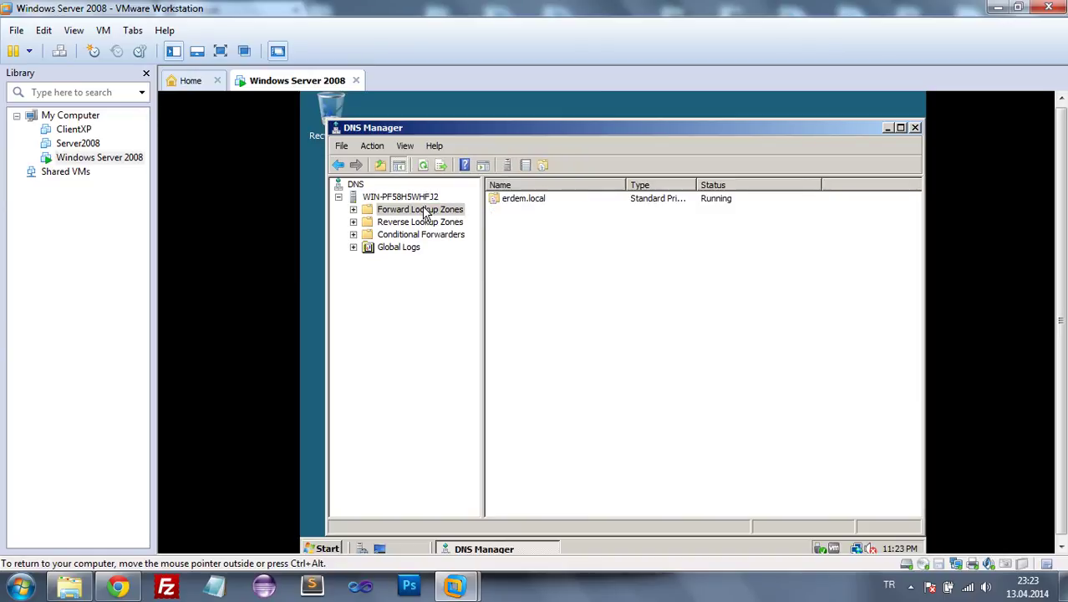
Add 8.8.8.8 as a forwarder in the DNS server's properties and apply the change
{"action": "left_click", "coordinate": [409, 199]}
{"action": "right_click", "coordinate": [406, 198]}
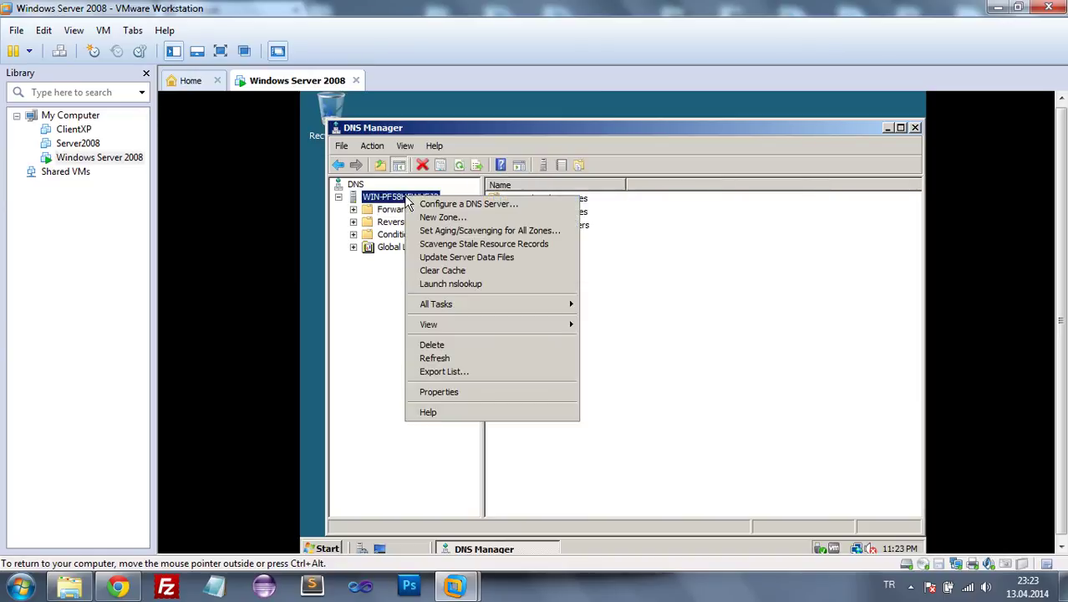
{"action": "left_click", "coordinate": [444, 392]}
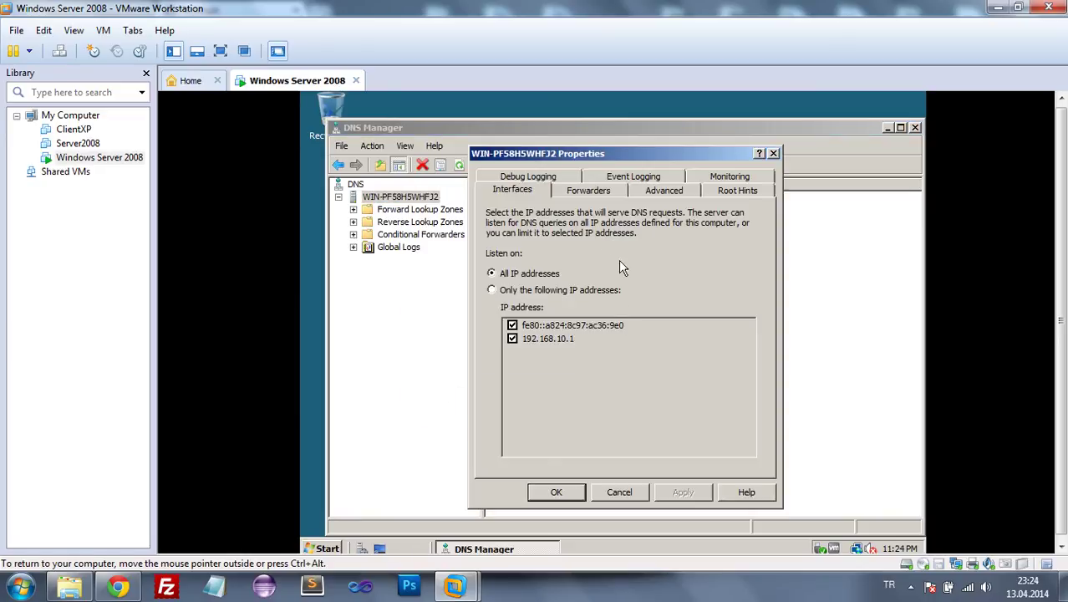
{"action": "left_click", "coordinate": [588, 191]}
{"action": "left_click", "coordinate": [717, 403]}
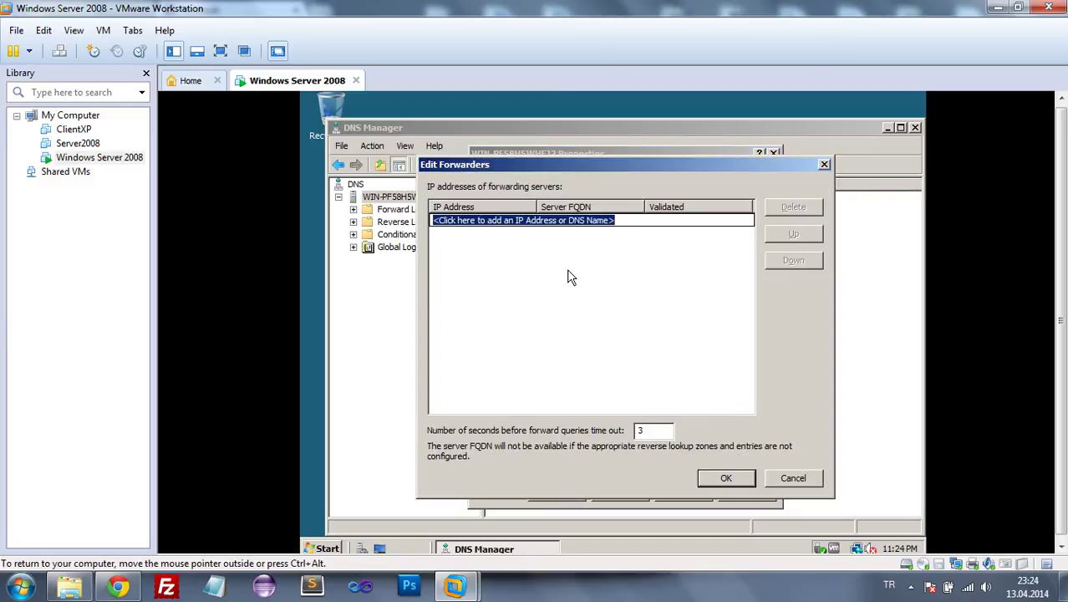
{"action": "type", "text": "8.8.8.8"}
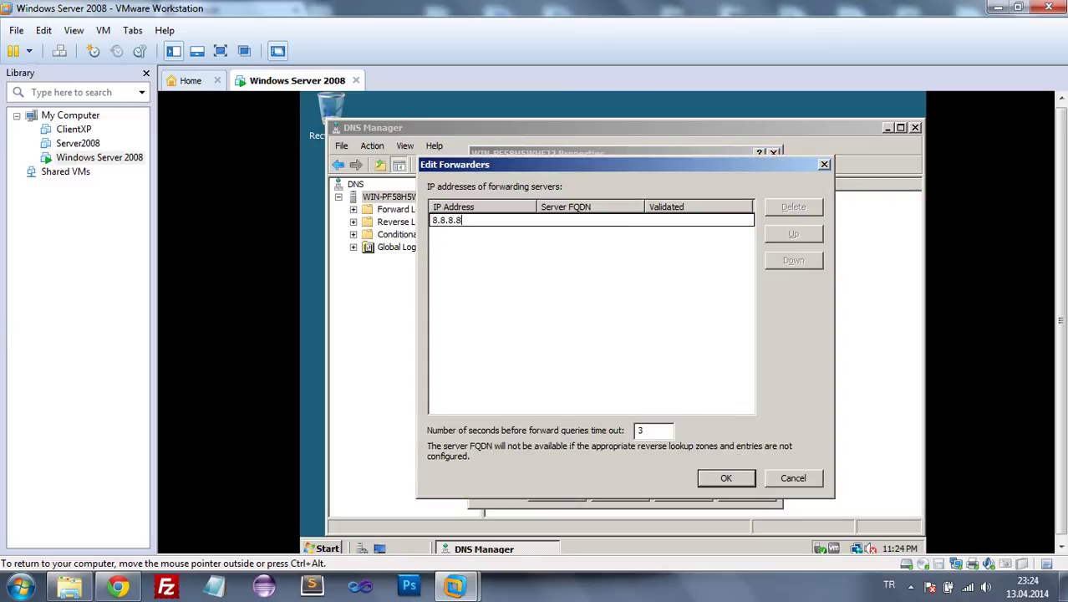
{"action": "left_click", "coordinate": [646, 280]}
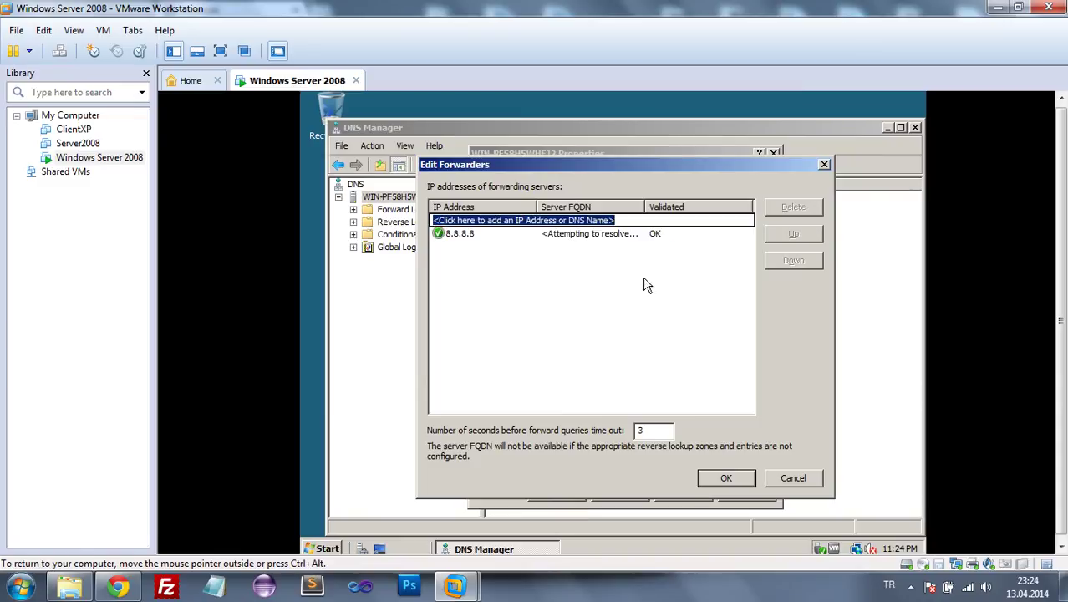
{"action": "left_click", "coordinate": [726, 486]}
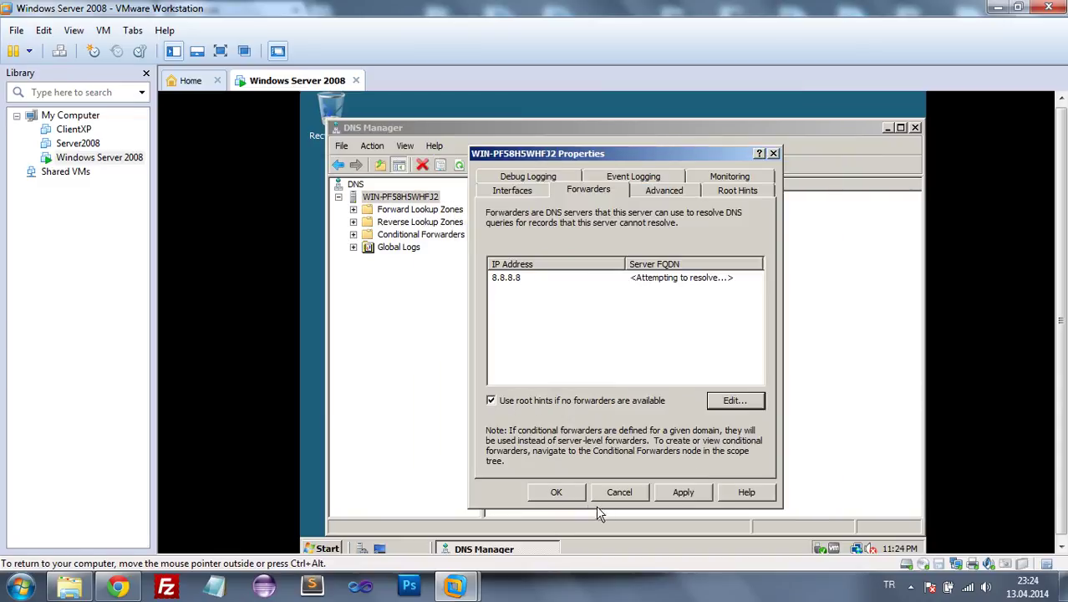
{"action": "left_click", "coordinate": [581, 500]}
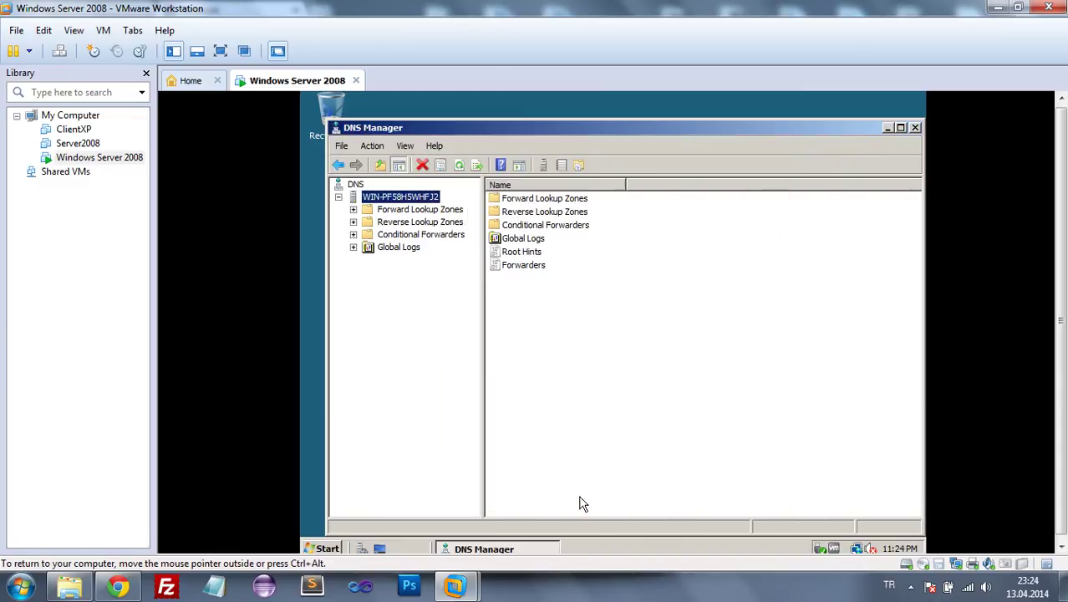
Review the erdem.local forward zone and the server's contents, and close DNS Manager
{"action": "left_click", "coordinate": [389, 210]}
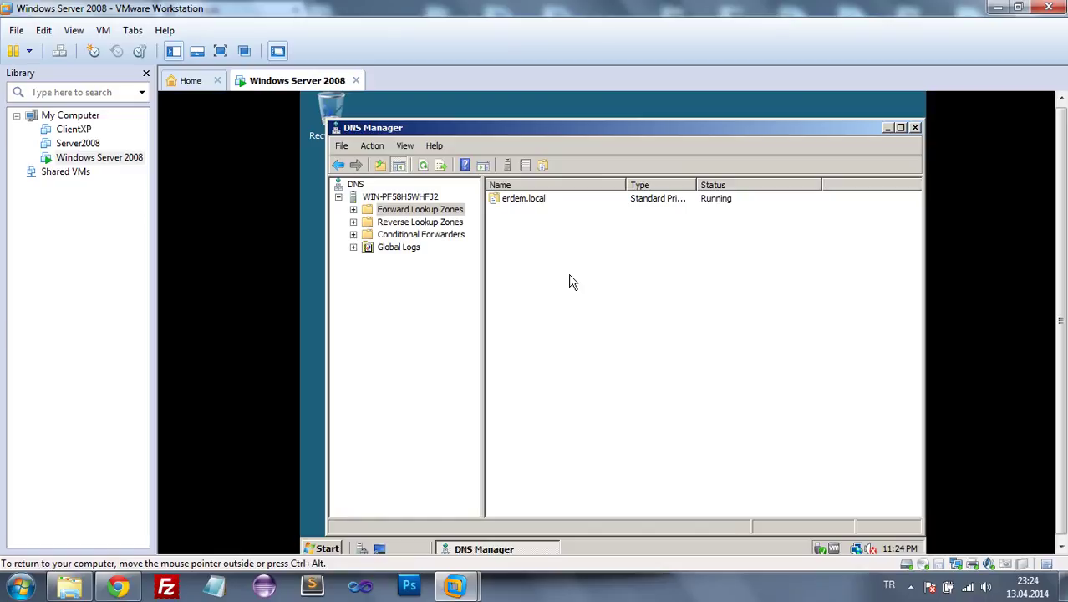
{"action": "left_click", "coordinate": [539, 202]}
{"action": "left_click", "coordinate": [556, 269]}
{"action": "left_click", "coordinate": [395, 198]}
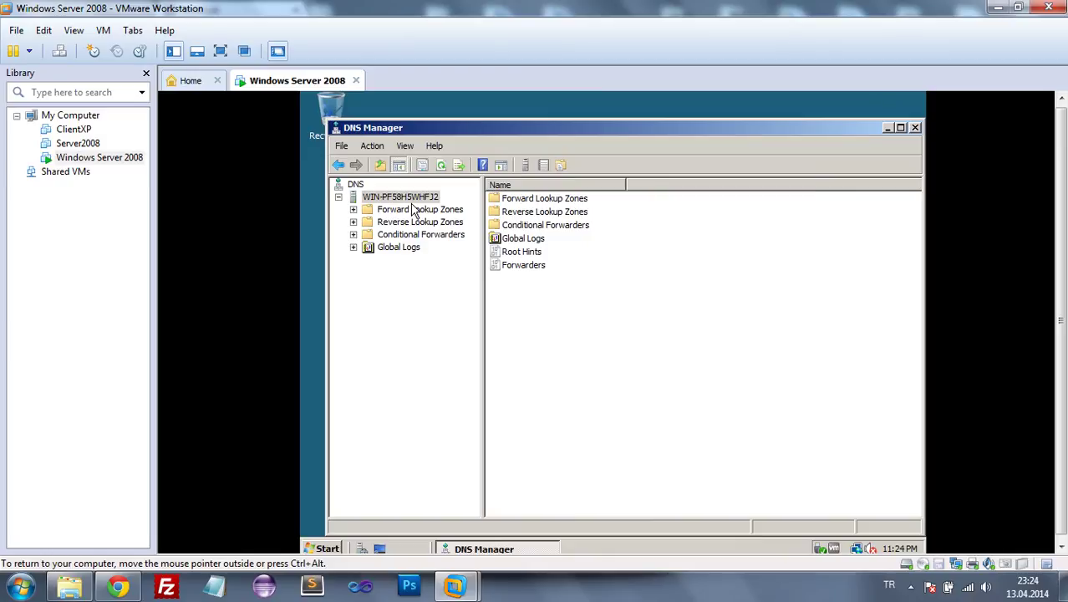
{"action": "left_click", "coordinate": [413, 209]}
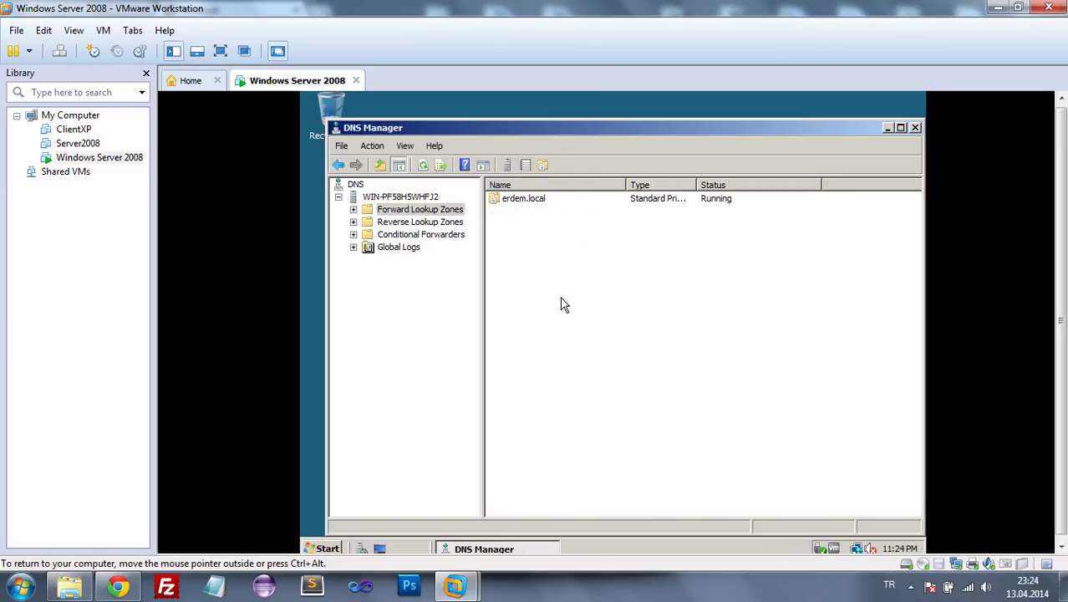
{"action": "left_click", "coordinate": [916, 127]}
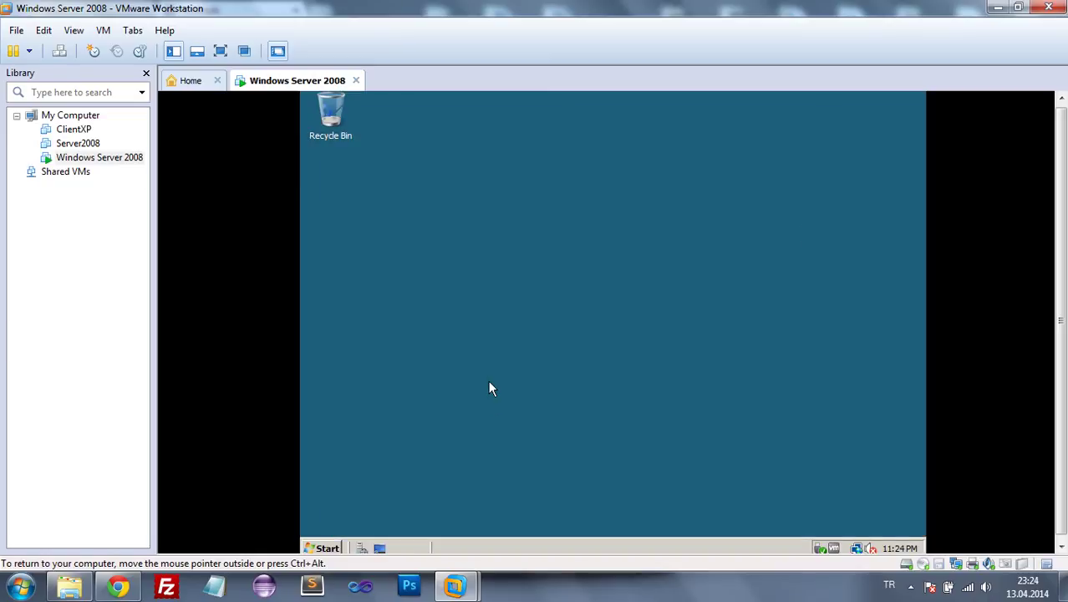
{"action": "left_click", "coordinate": [335, 547]}
{"action": "left_click", "coordinate": [397, 269]}
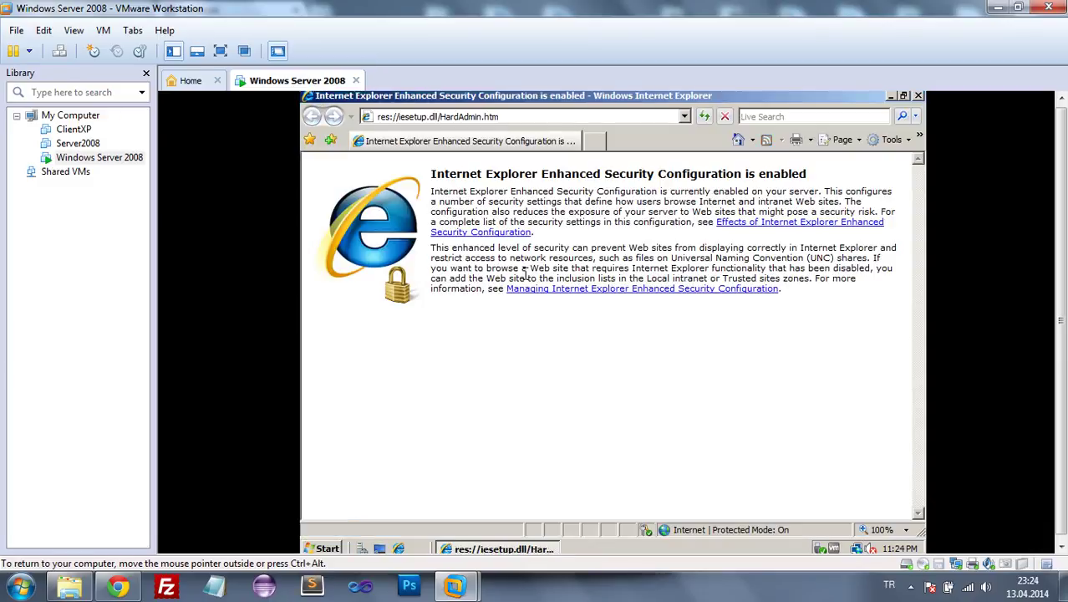
{"action": "left_click", "coordinate": [505, 116]}
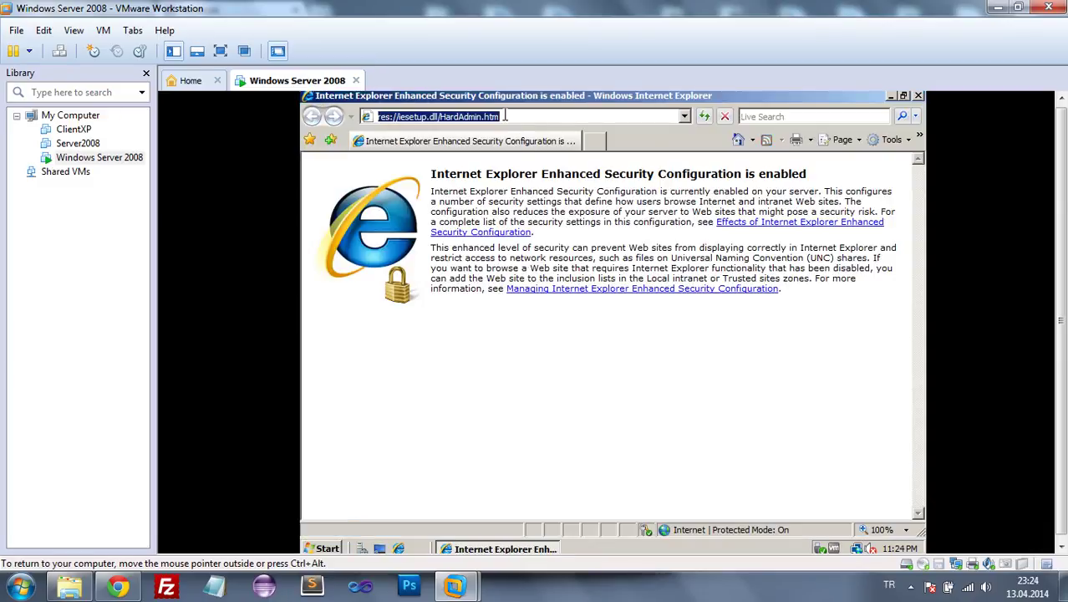
{"action": "type", "text": "google"}
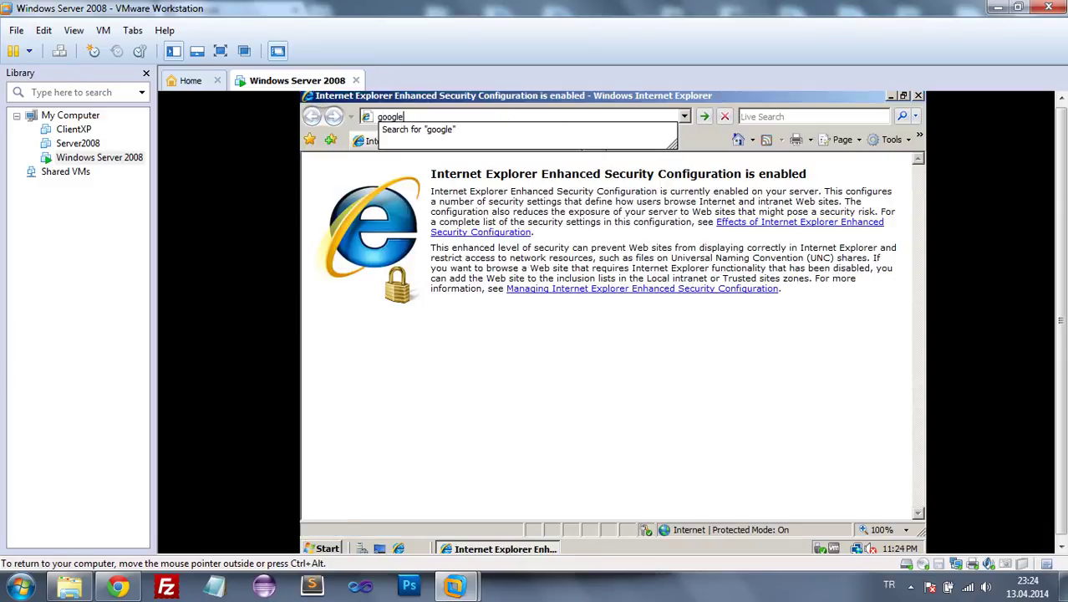
{"action": "key", "text": "ctrl+Return"}
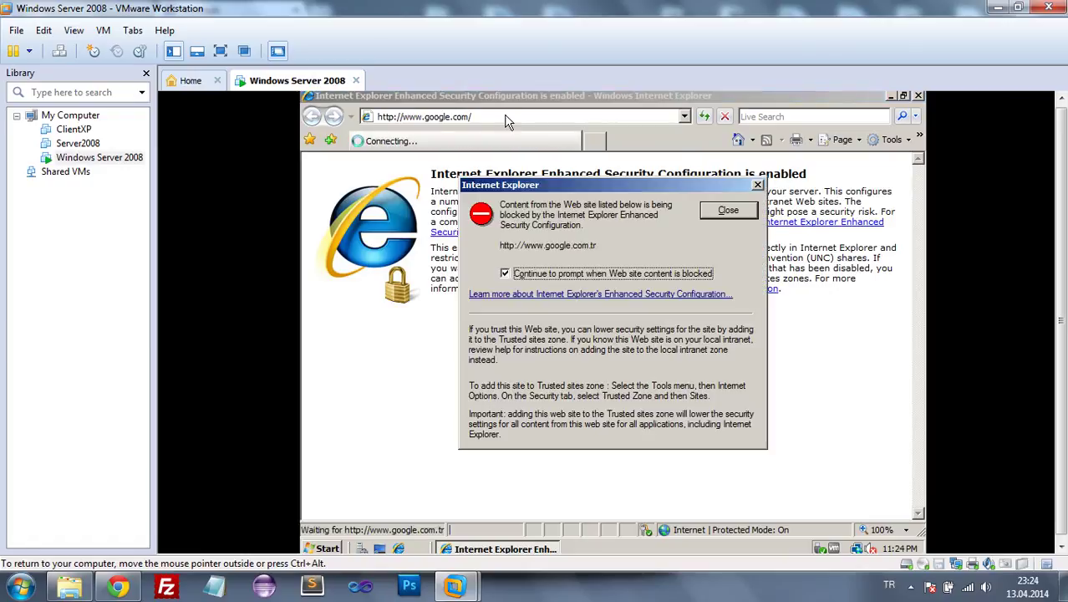
{"action": "left_click", "coordinate": [724, 210]}
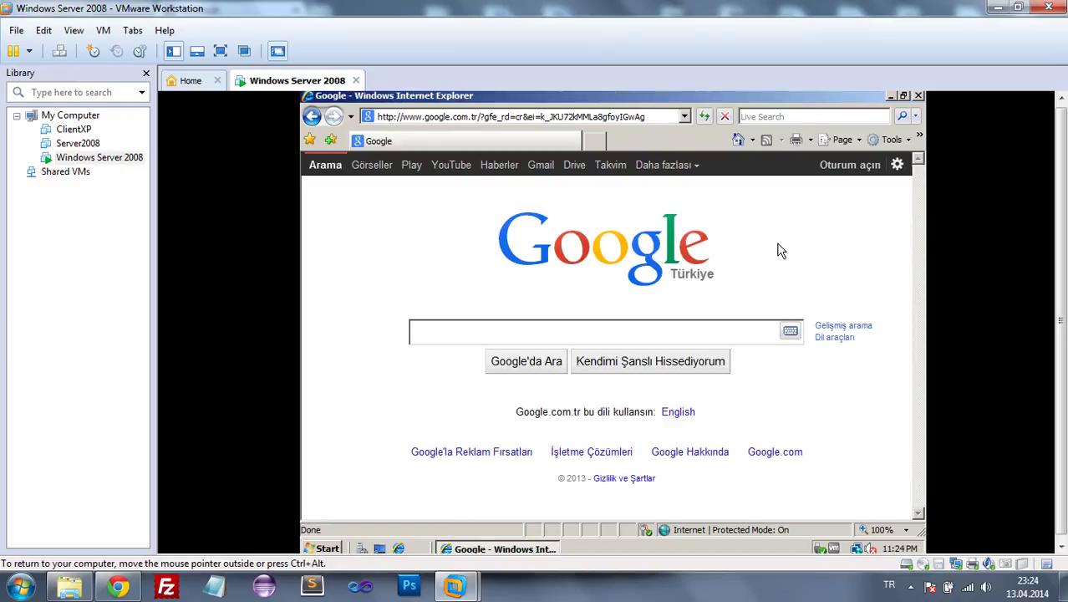